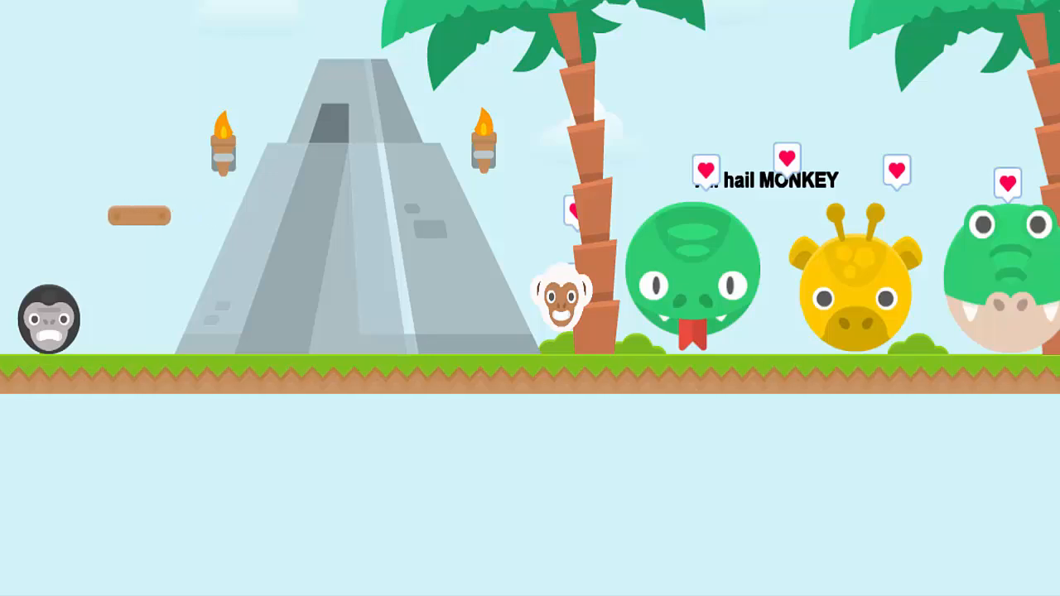
Test the monkey's movement and jumping in the running game preview and close the preview.
{"action": "key", "text": "Up"}
{"action": "key", "text": "Left"}
{"action": "key", "text": "Up"}
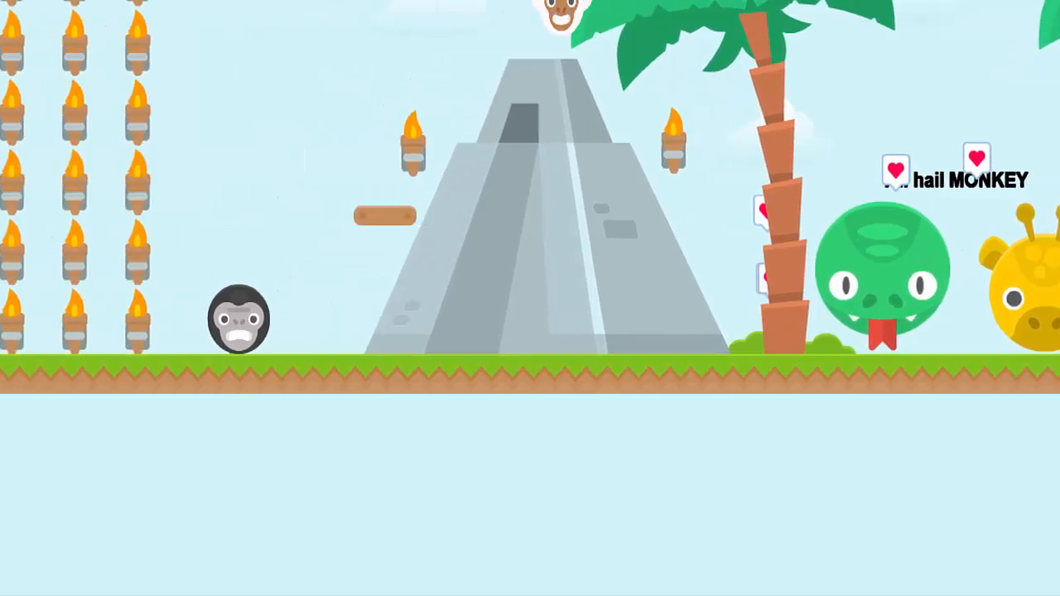
{"action": "key", "text": "Up"}
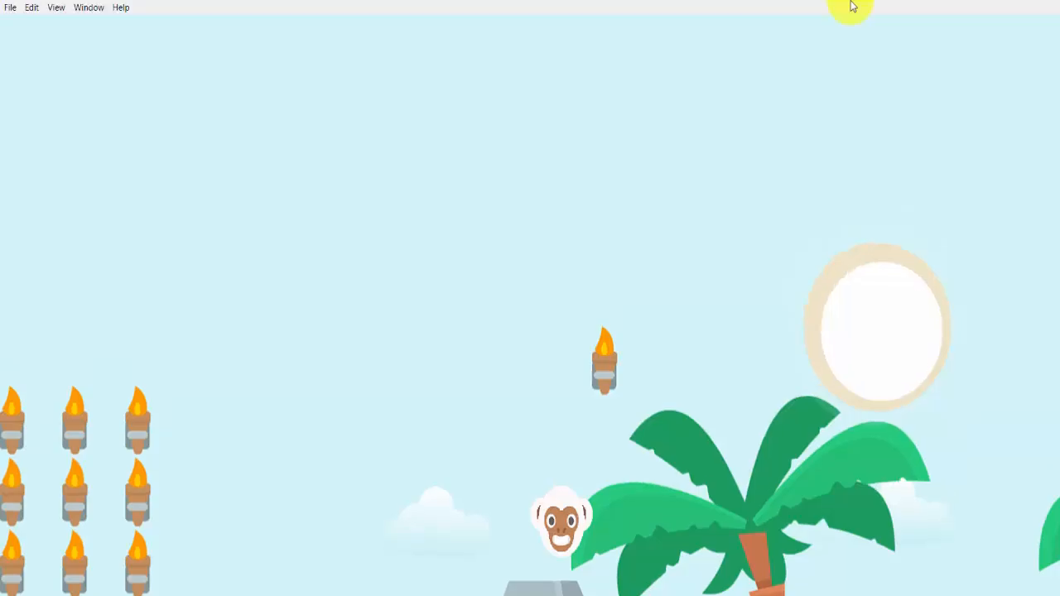
{"action": "key", "text": "alt+F4"}
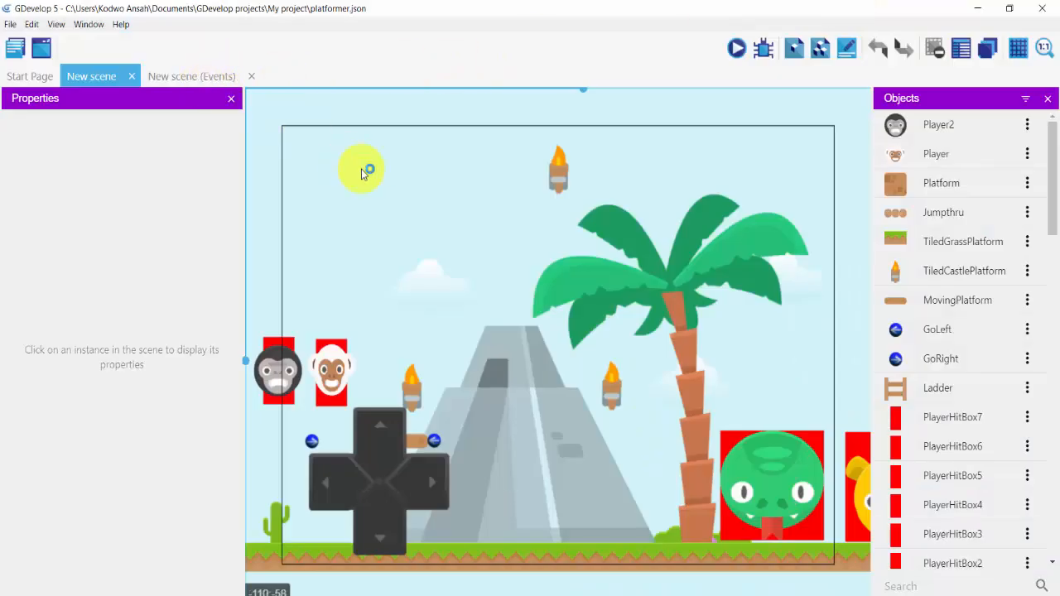
Open the scene's events and add an empty event below the one that moves the camera's X position.
{"action": "left_click_drag", "start_coordinate": [1050, 184], "coordinate": [1052, 530]}
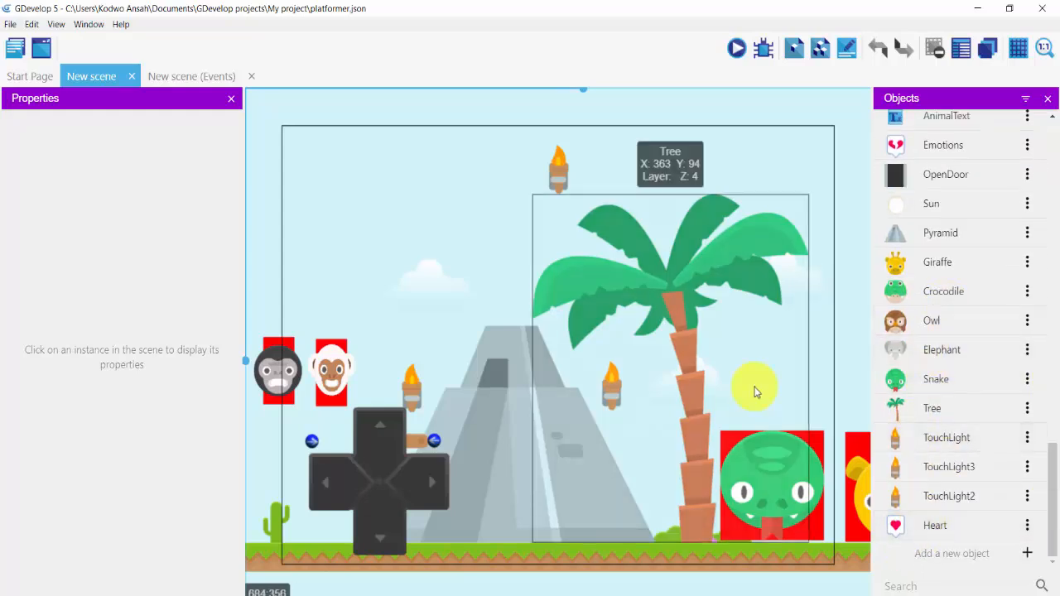
{"action": "left_click", "coordinate": [185, 77]}
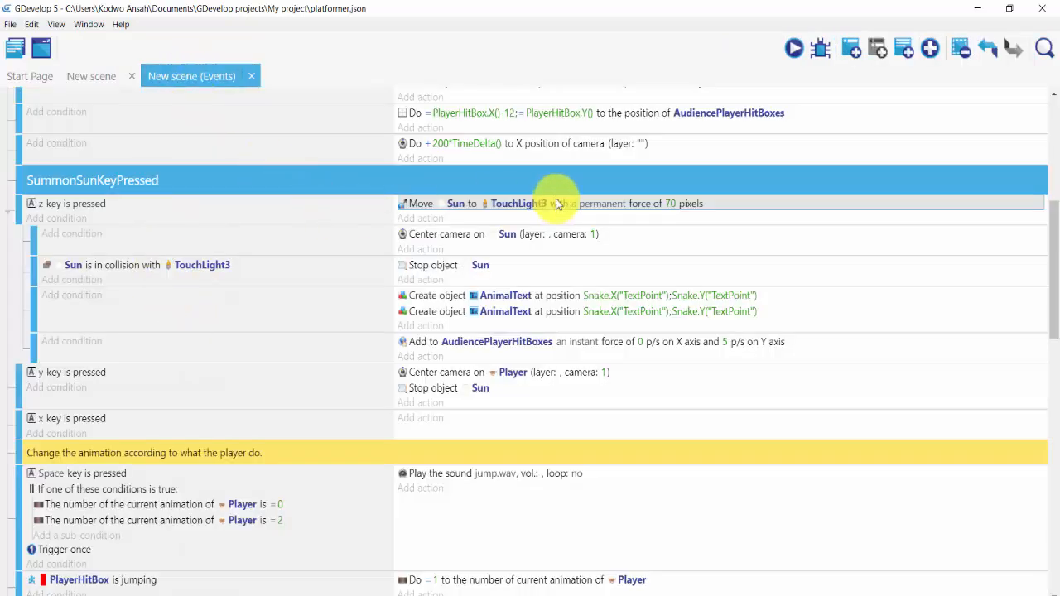
{"action": "left_click", "coordinate": [596, 159]}
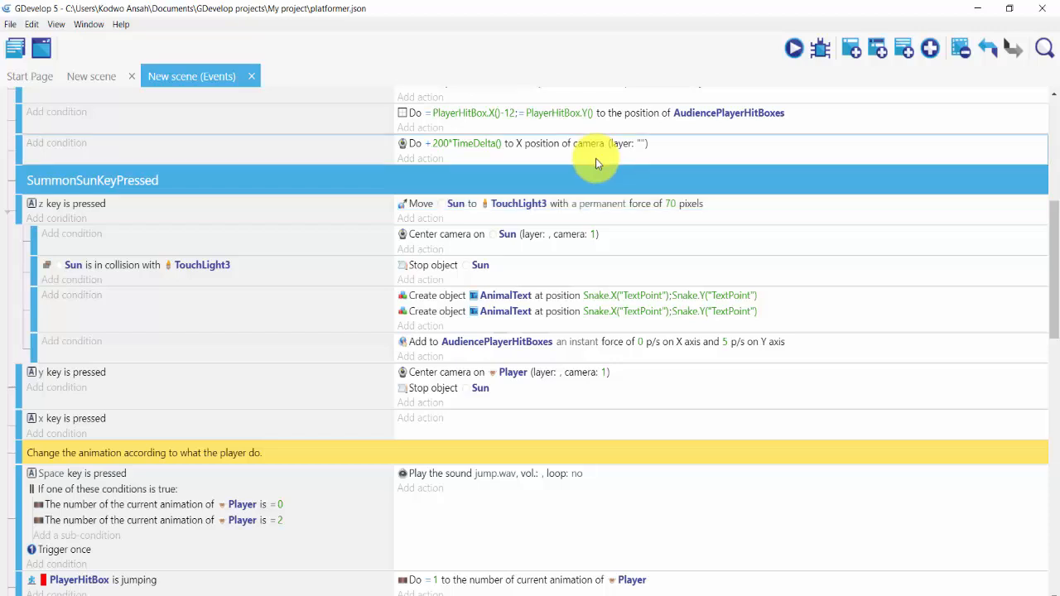
{"action": "left_click", "coordinate": [852, 50]}
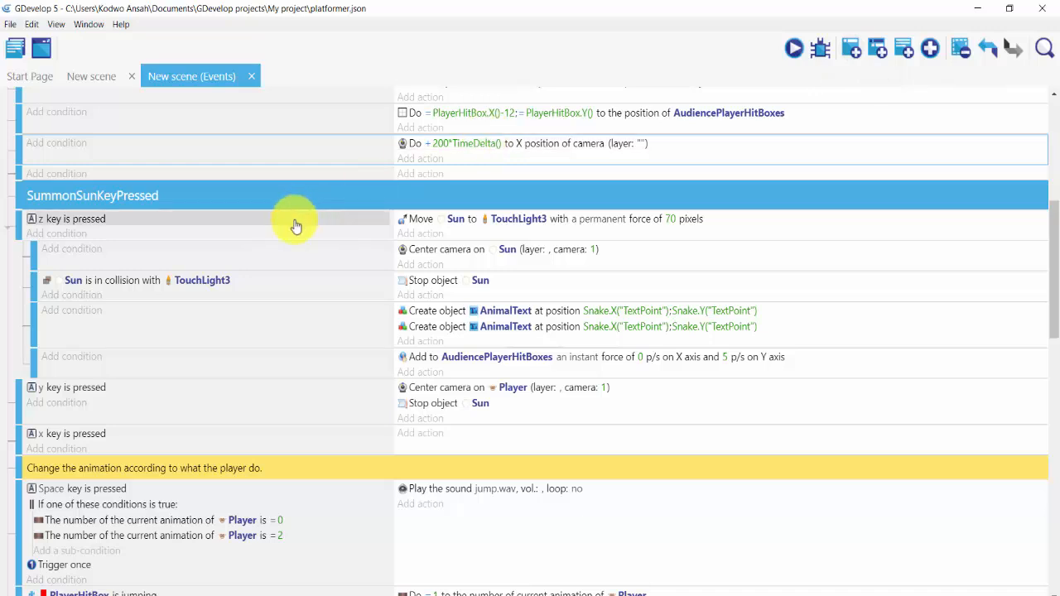
Delete the existing z, y and x key events below the SummonSunKeyPressed group, including the z event's sub-events.
{"action": "left_click", "coordinate": [222, 237]}
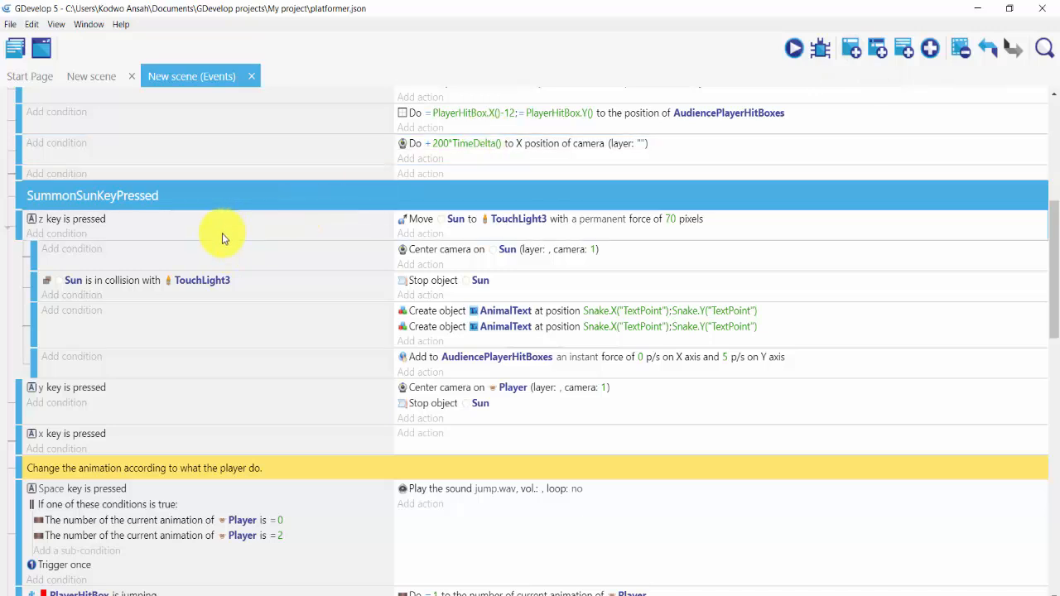
{"action": "key", "text": "Delete"}
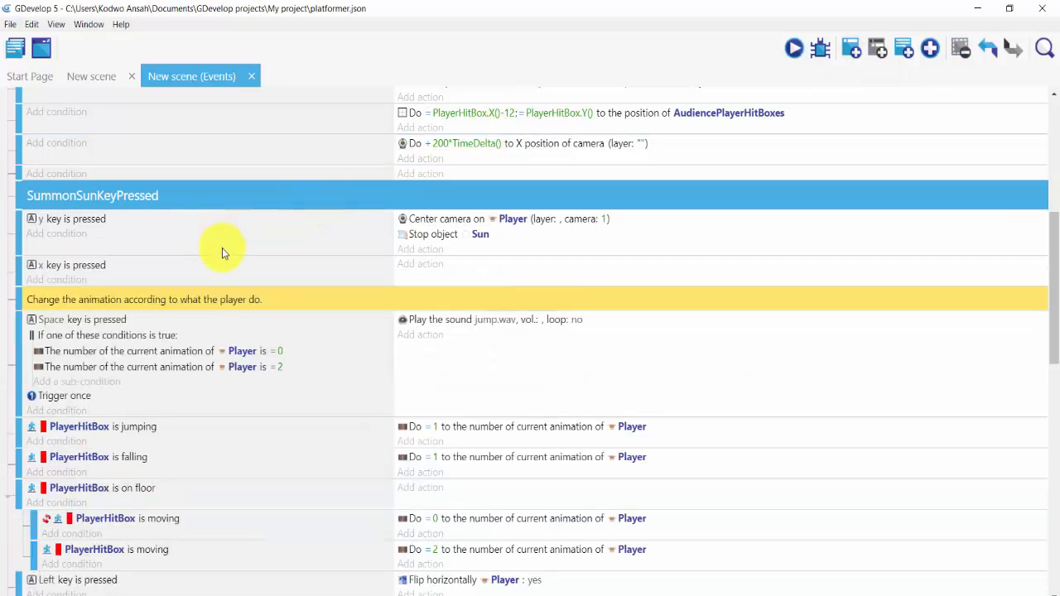
{"action": "left_click", "coordinate": [222, 248]}
{"action": "key", "text": "Delete"}
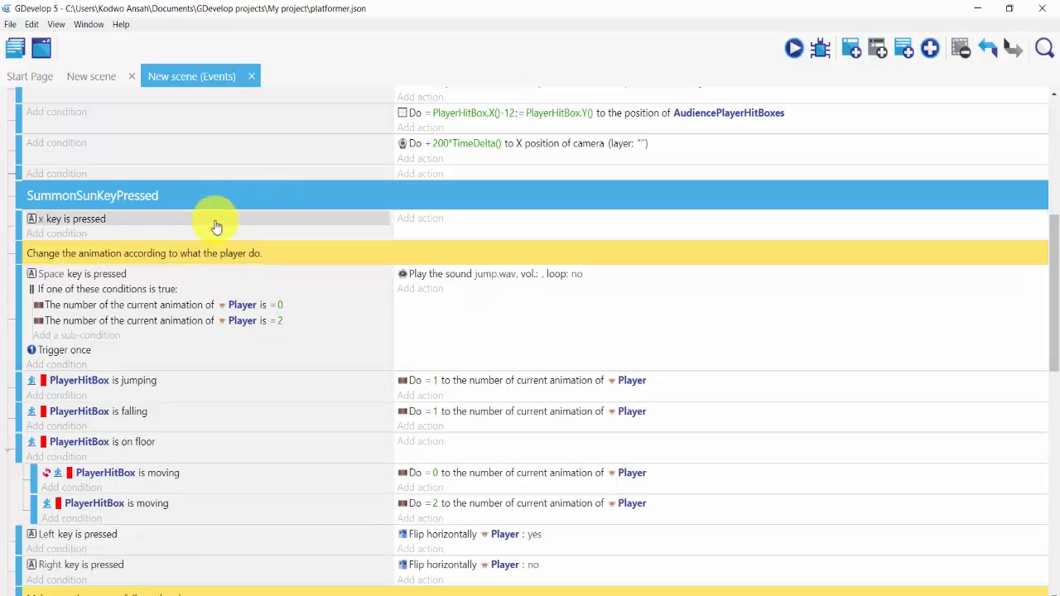
{"action": "left_click", "coordinate": [211, 230]}
{"action": "key", "text": "Delete"}
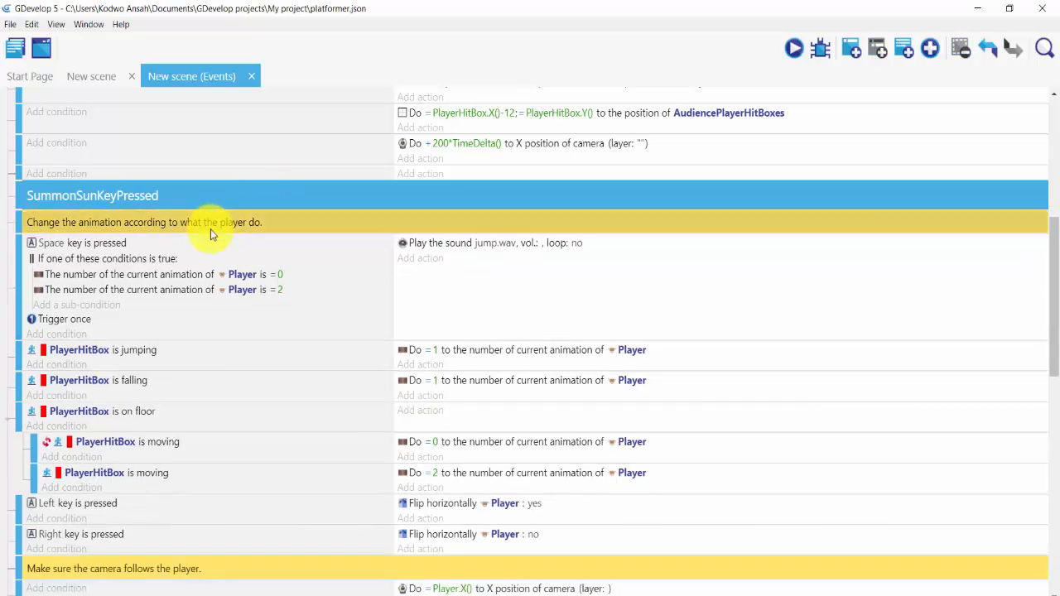
Add a Key pressed condition for the z key to the empty event above SummonSunKeyPressed.
{"action": "left_click", "coordinate": [261, 171]}
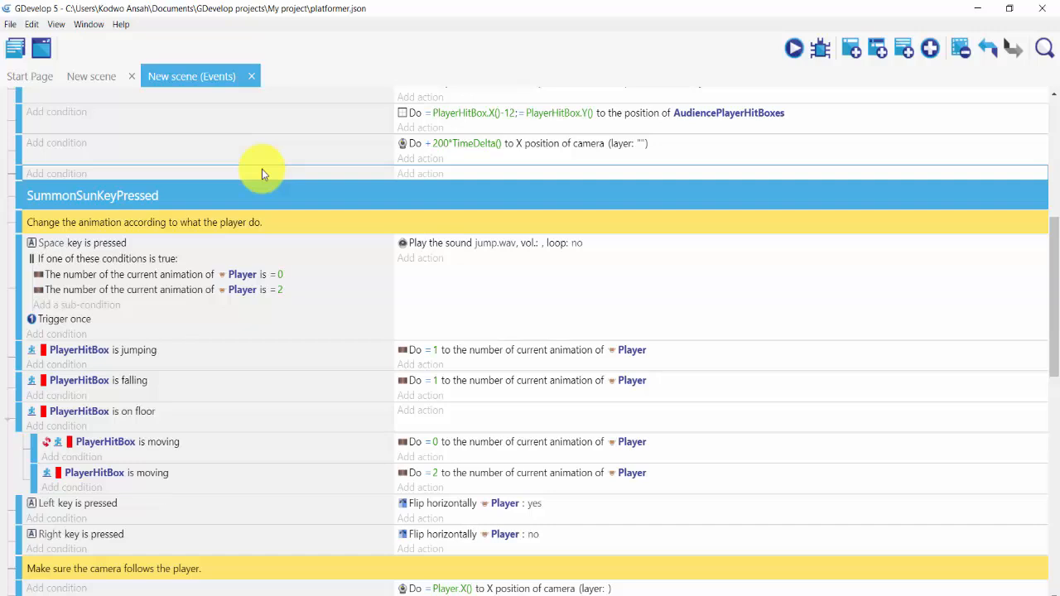
{"action": "left_click", "coordinate": [46, 175]}
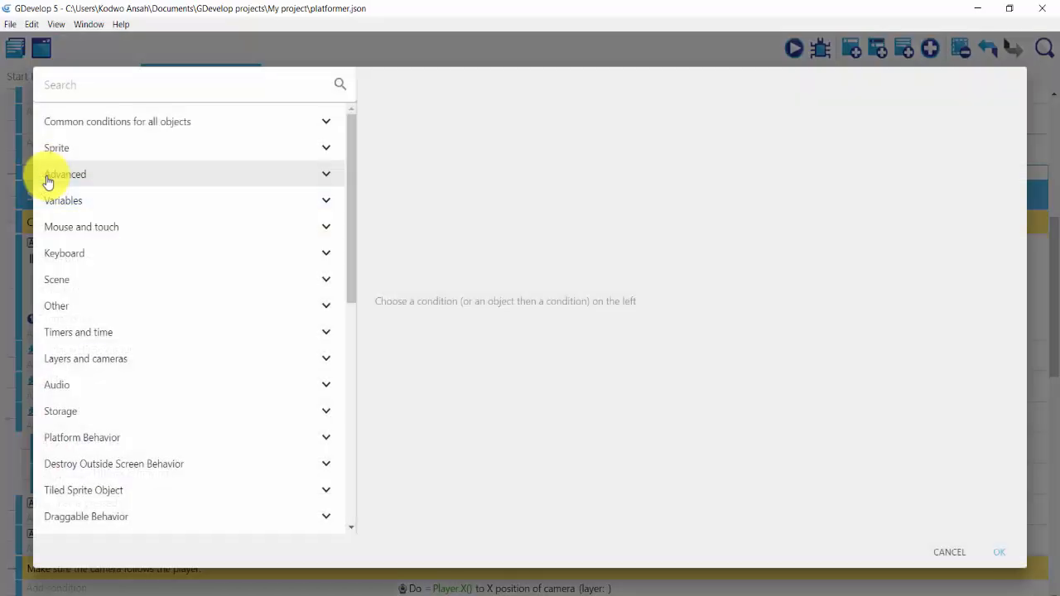
{"action": "type", "text": "keyp"}
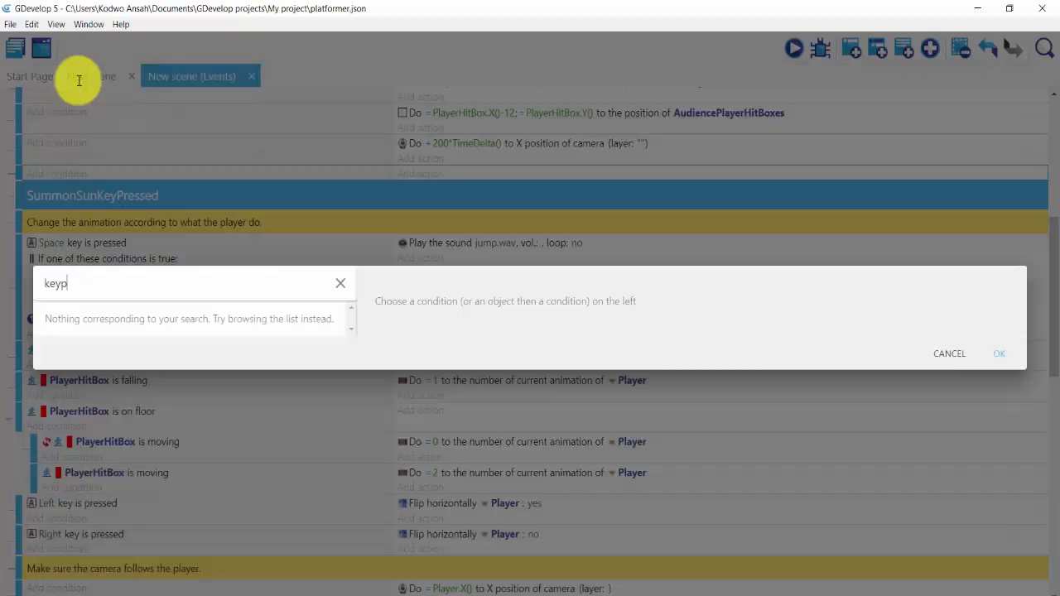
{"action": "key", "text": "BackSpace"}
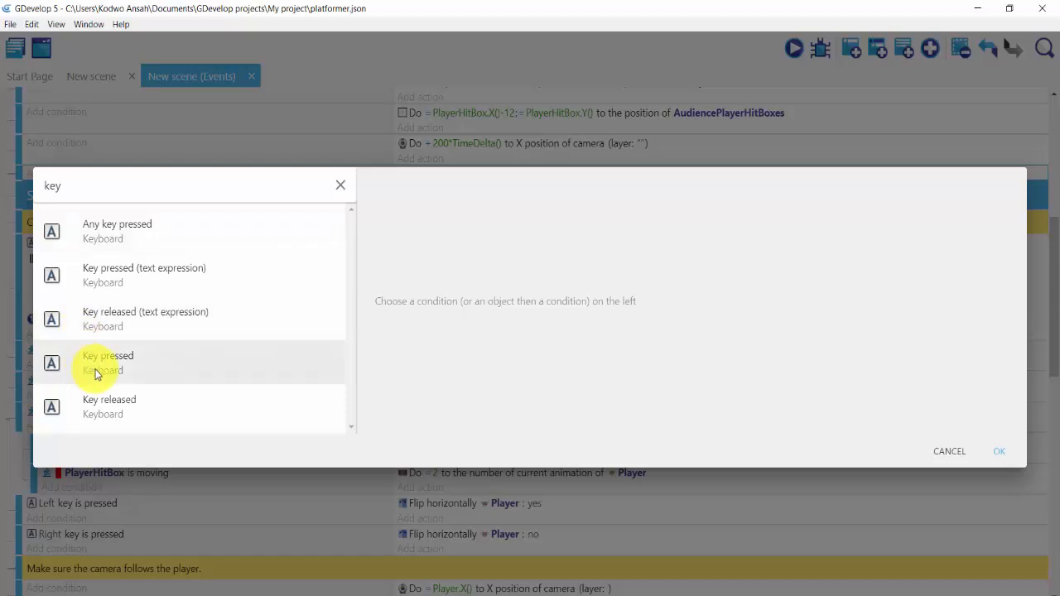
{"action": "left_click", "coordinate": [132, 369]}
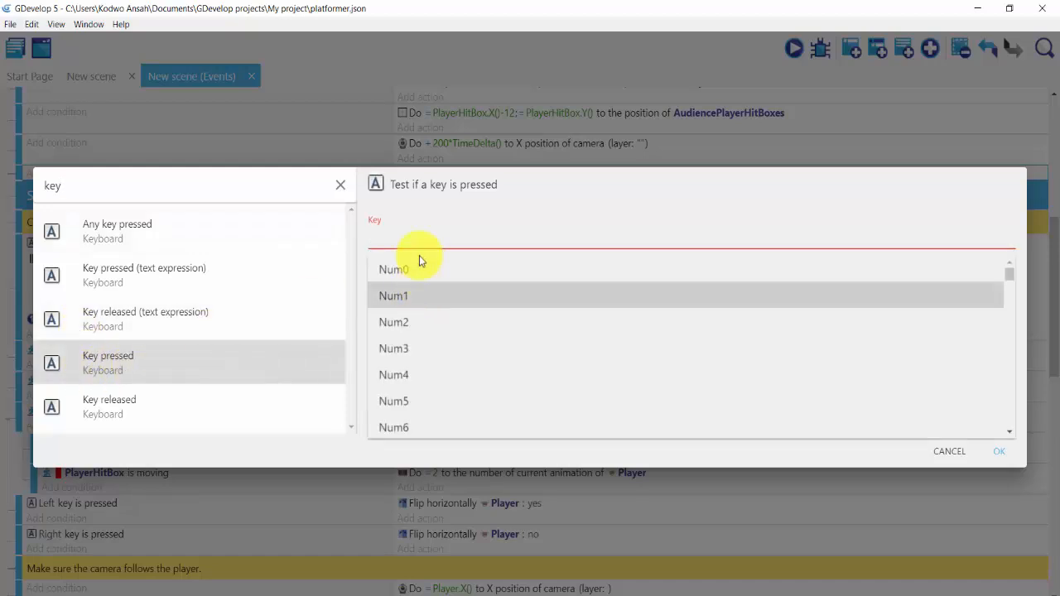
{"action": "type", "text": "z"}
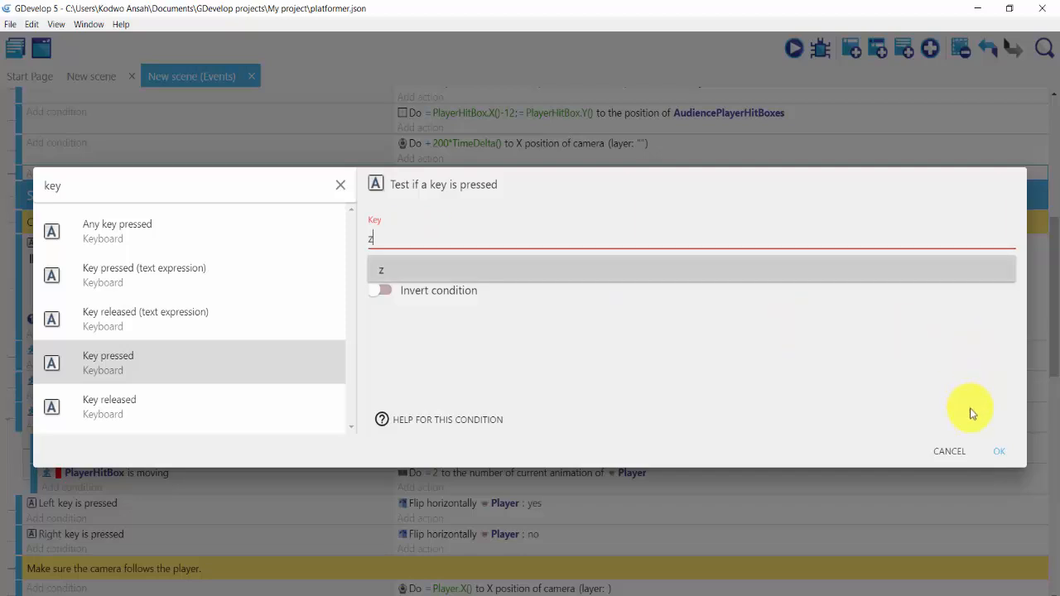
{"action": "left_click", "coordinate": [999, 451]}
{"action": "left_click", "coordinate": [999, 451]}
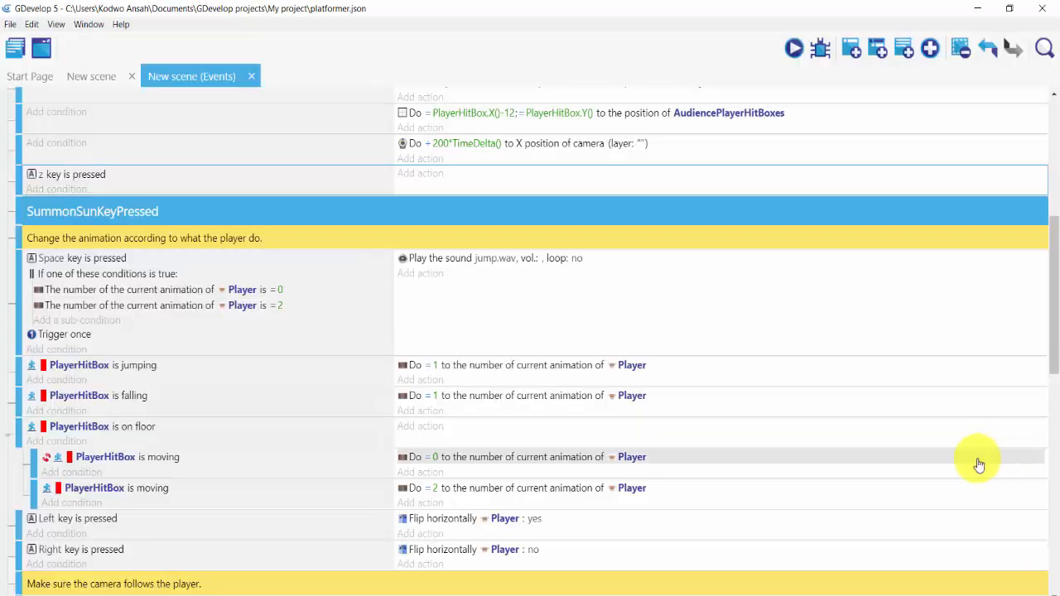
Give the z key event an action that moves Sun toward TiledCastlePlatform with a permanent force at speed 100.
{"action": "left_click", "coordinate": [417, 177]}
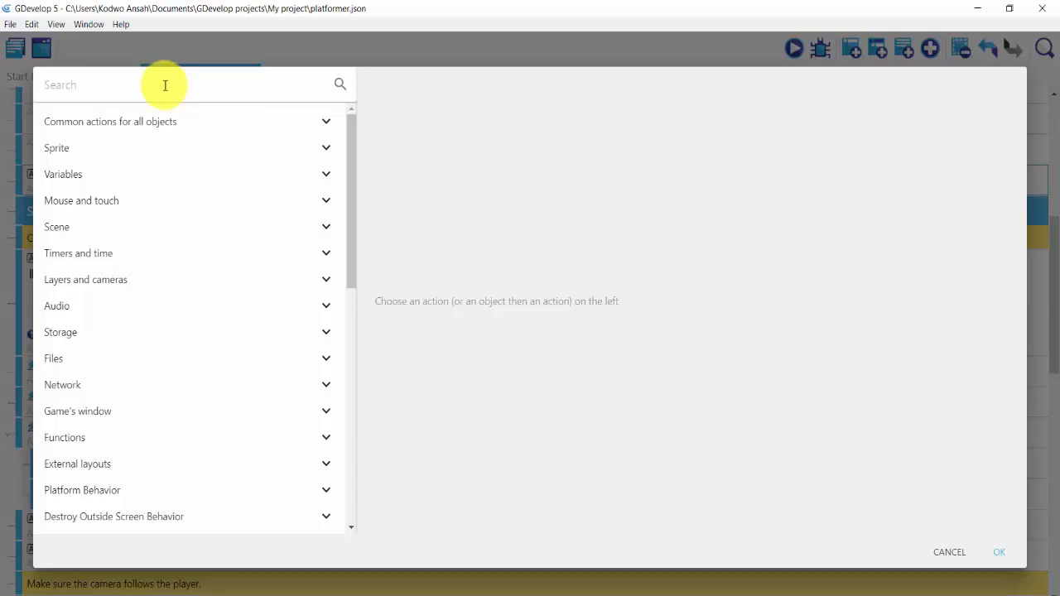
{"action": "type", "text": "add"}
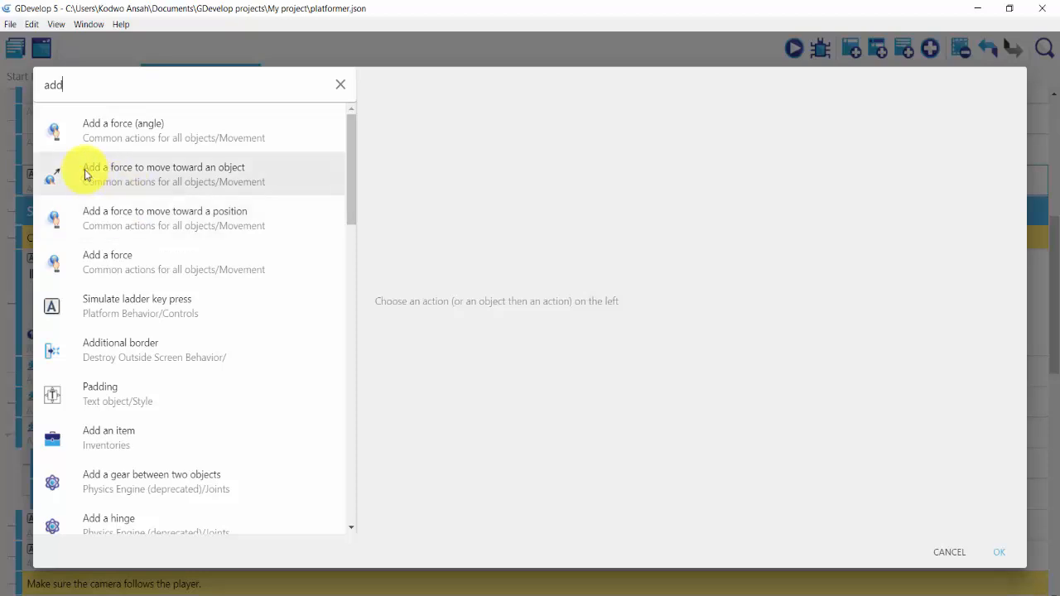
{"action": "left_click", "coordinate": [208, 179]}
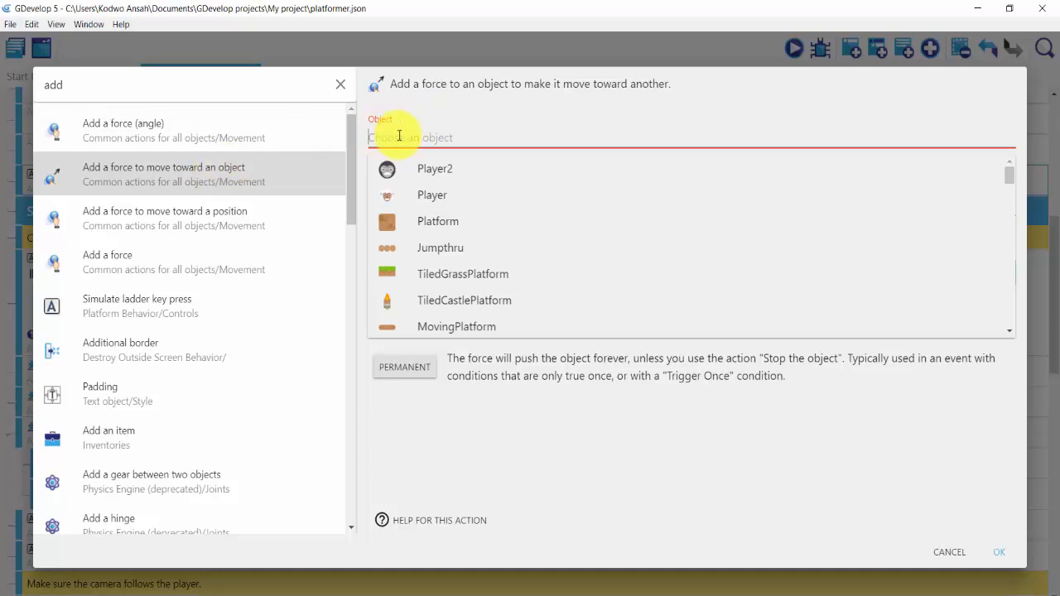
{"action": "type", "text": "sun"}
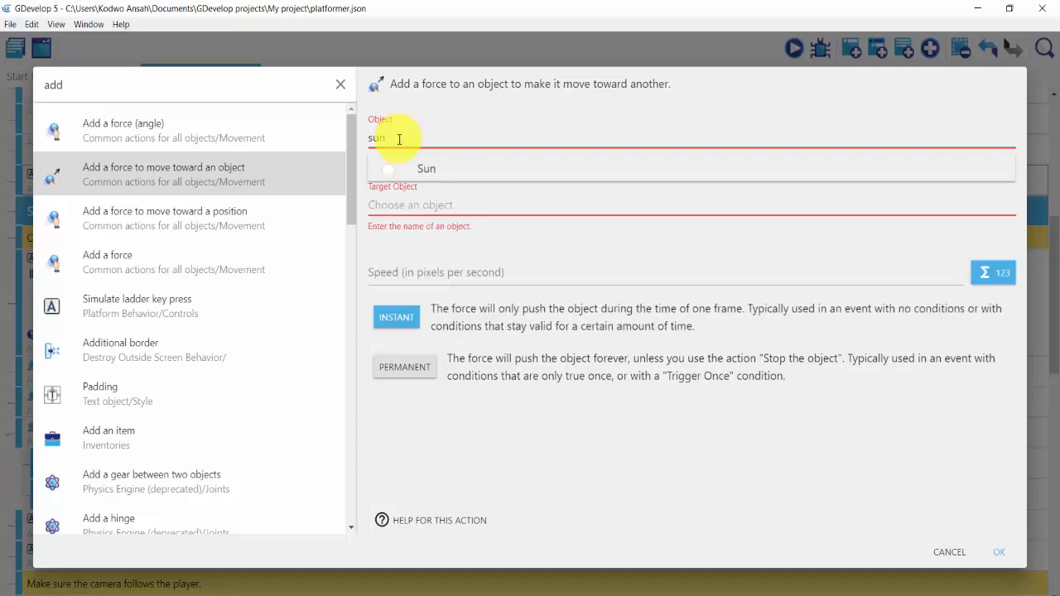
{"action": "left_click", "coordinate": [398, 169]}
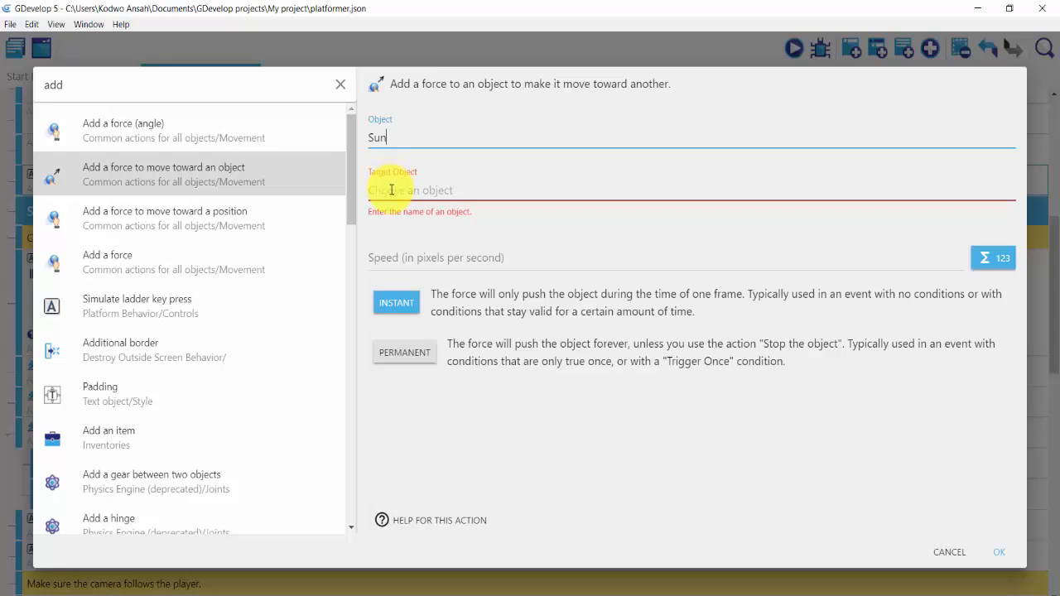
{"action": "left_click", "coordinate": [389, 190]}
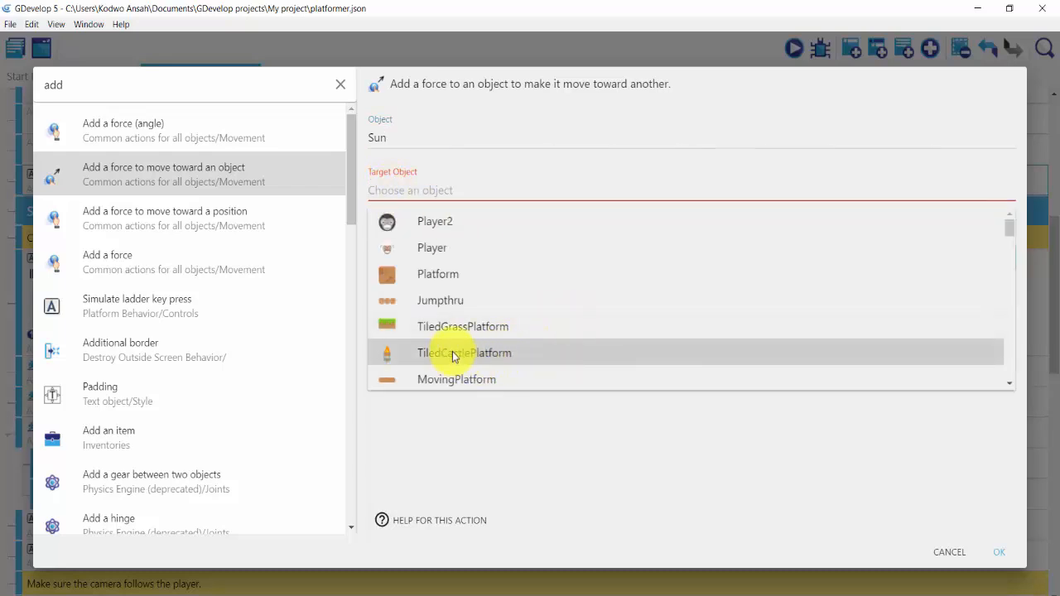
{"action": "left_click", "coordinate": [404, 355]}
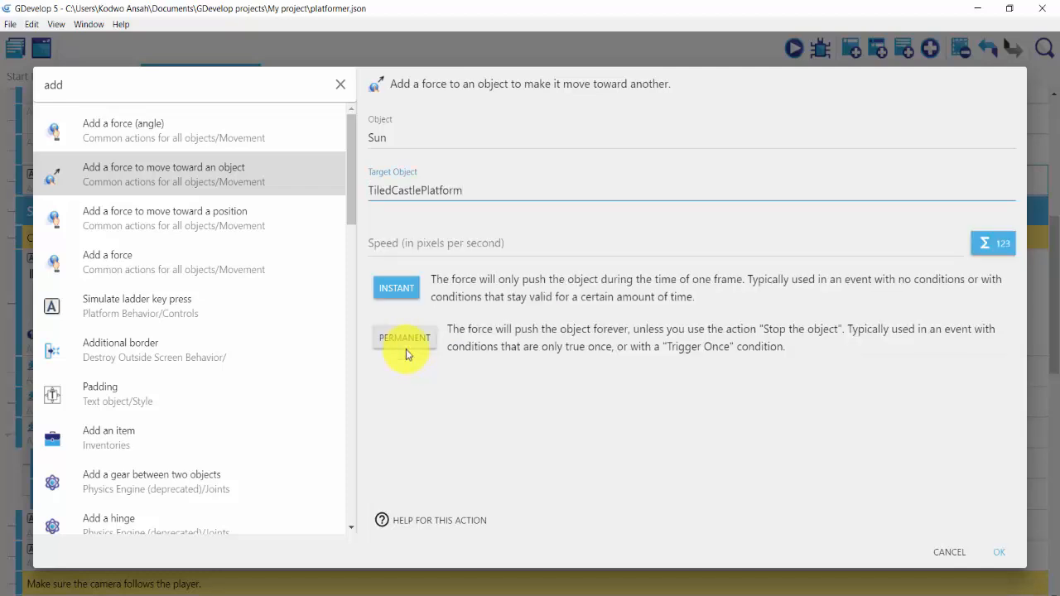
{"action": "left_click", "coordinate": [387, 247]}
{"action": "type", "text": "100"}
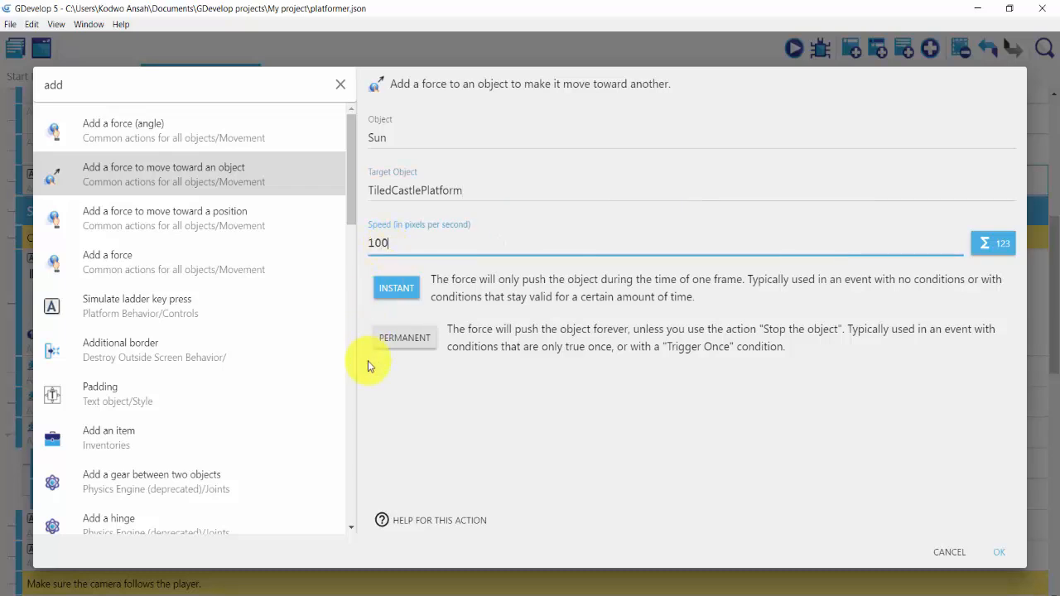
{"action": "left_click", "coordinate": [398, 340]}
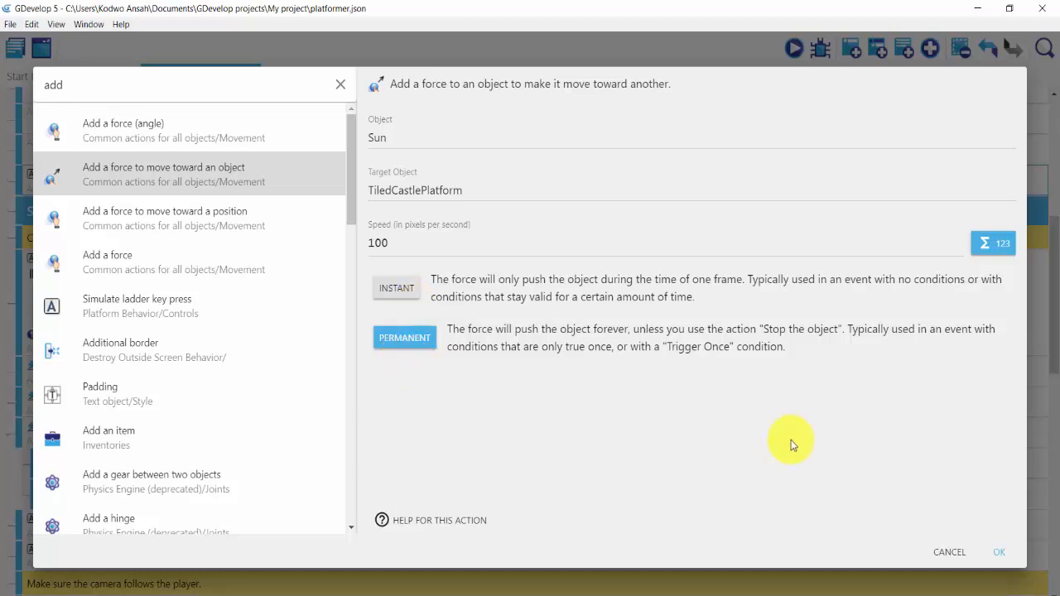
{"action": "left_click", "coordinate": [995, 552]}
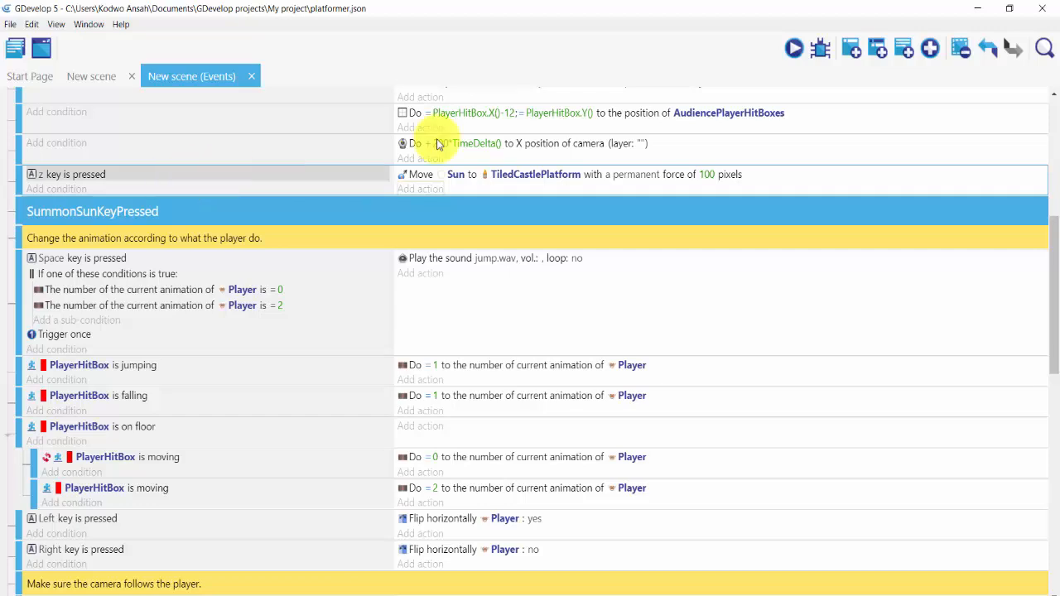
Add an event below the z key event and give it a Key pressed condition for the y key.
{"action": "left_click", "coordinate": [853, 51]}
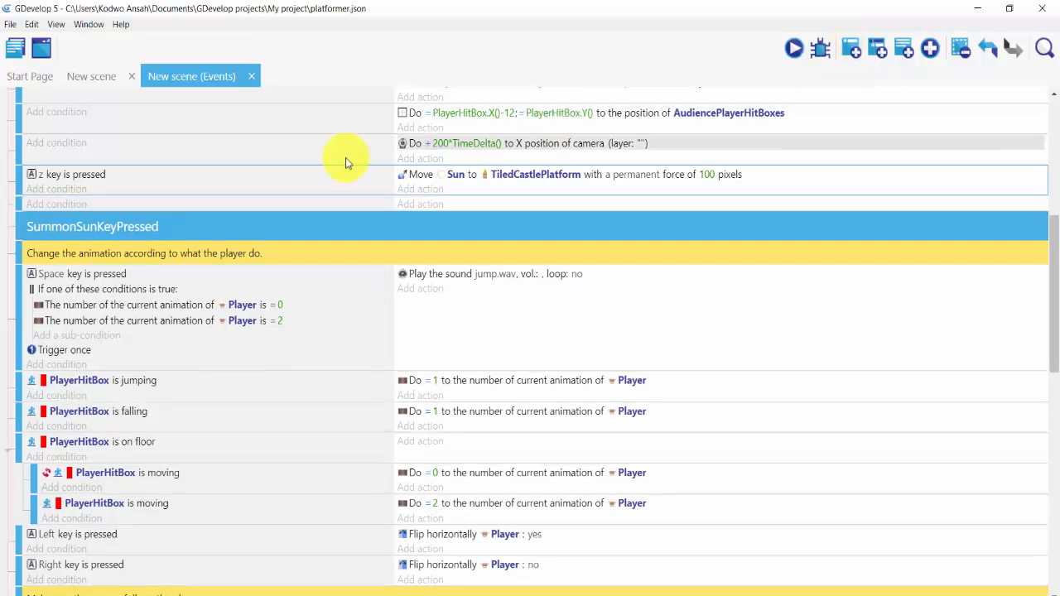
{"action": "left_click", "coordinate": [65, 205]}
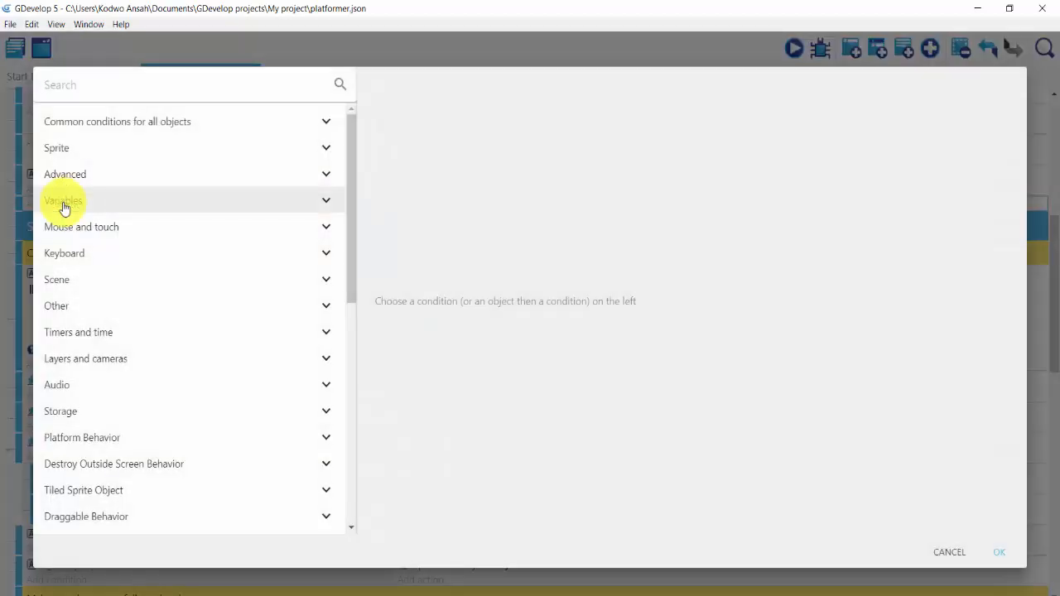
{"action": "left_click", "coordinate": [87, 93]}
{"action": "type", "text": "k"}
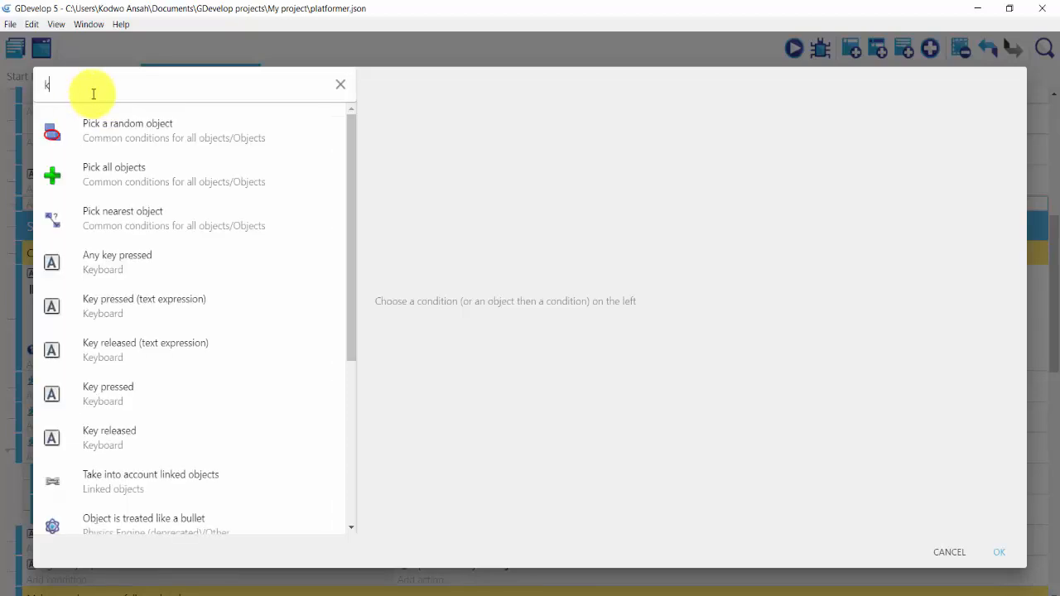
{"action": "type", "text": "ey"}
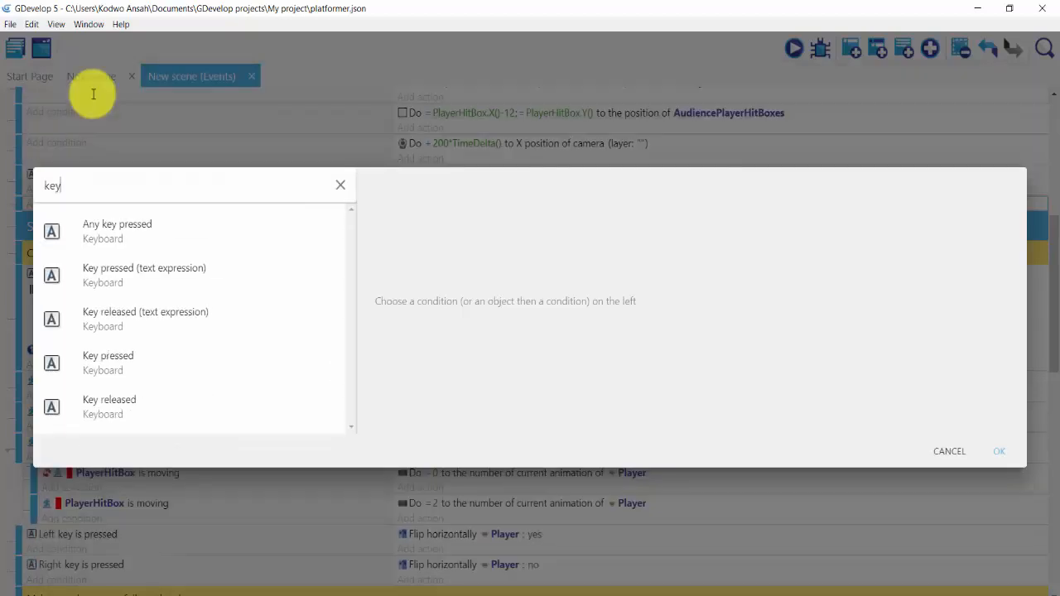
{"action": "left_click", "coordinate": [106, 365]}
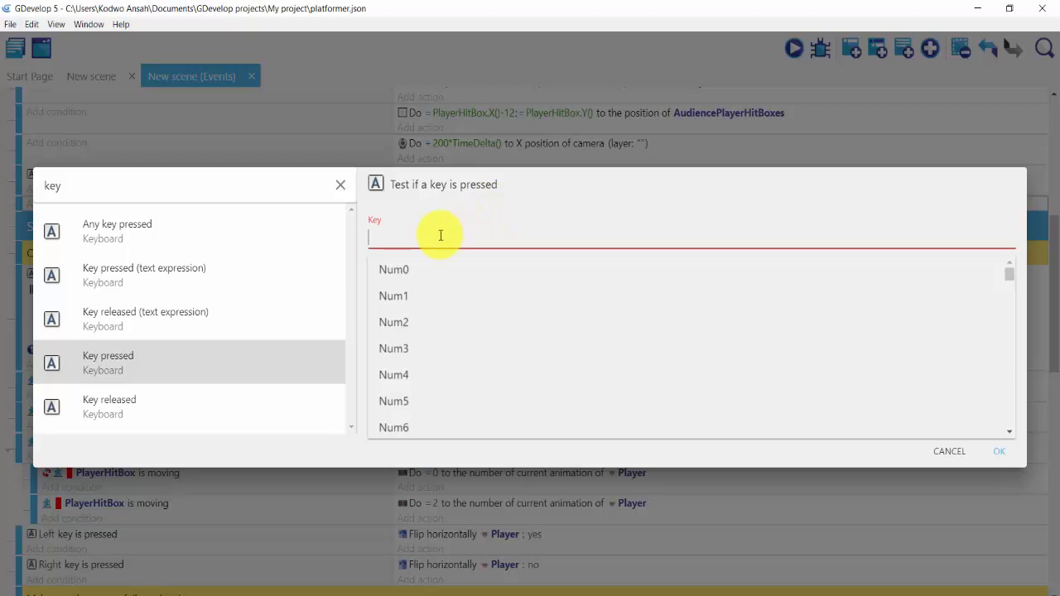
{"action": "type", "text": "y"}
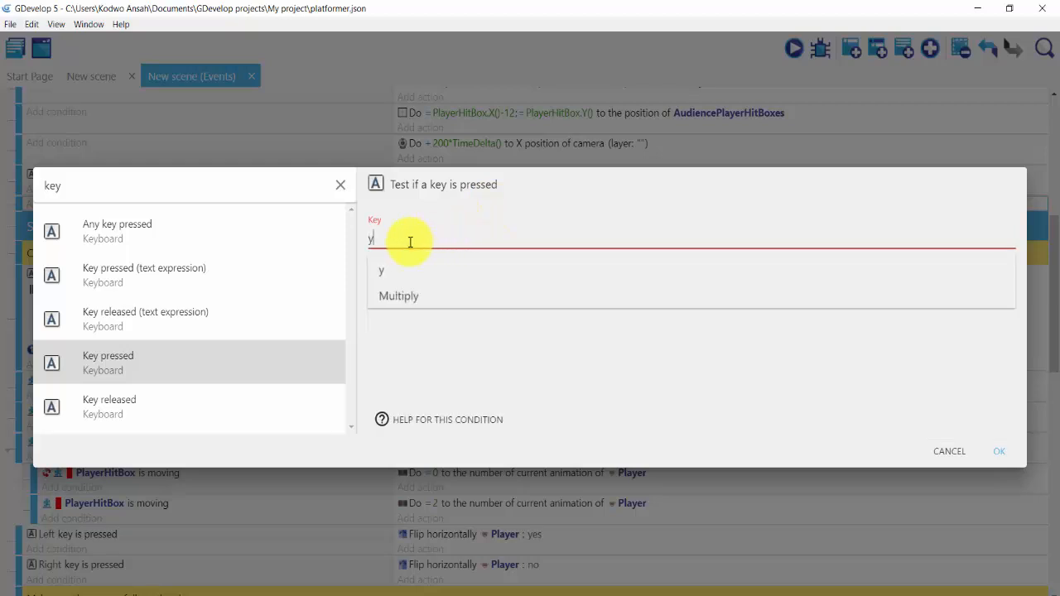
{"action": "left_click", "coordinate": [403, 270]}
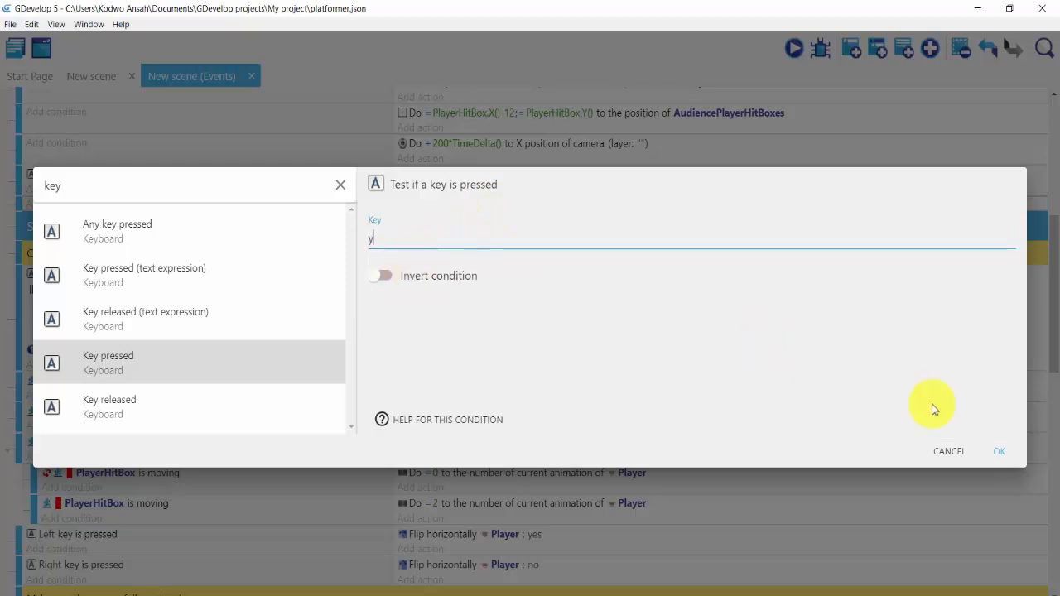
{"action": "left_click", "coordinate": [994, 451]}
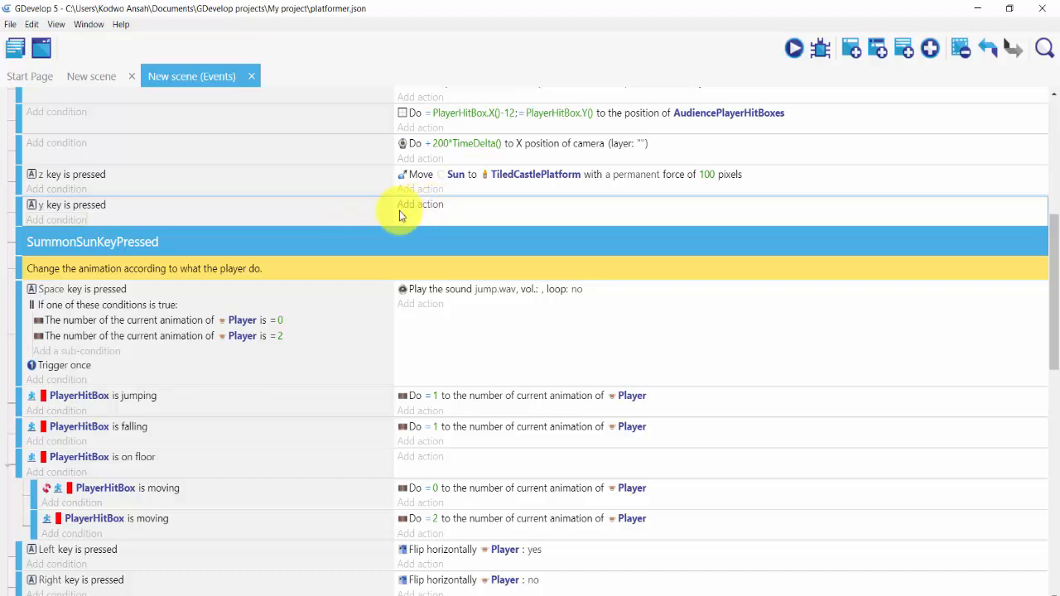
Give the y key event an action that centers the camera on Player.
{"action": "left_click", "coordinate": [420, 205]}
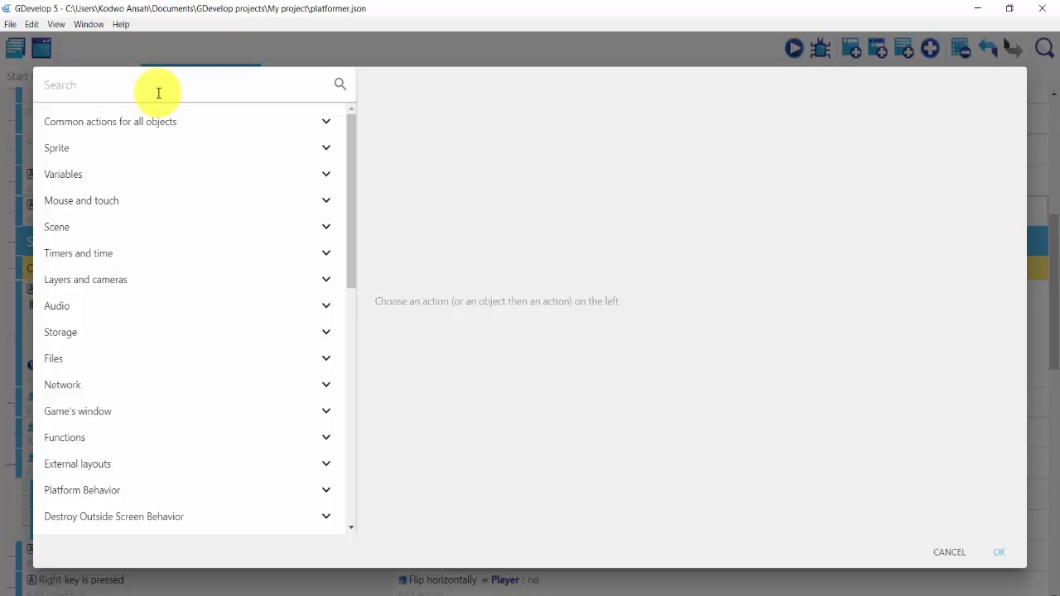
{"action": "type", "text": "cam"}
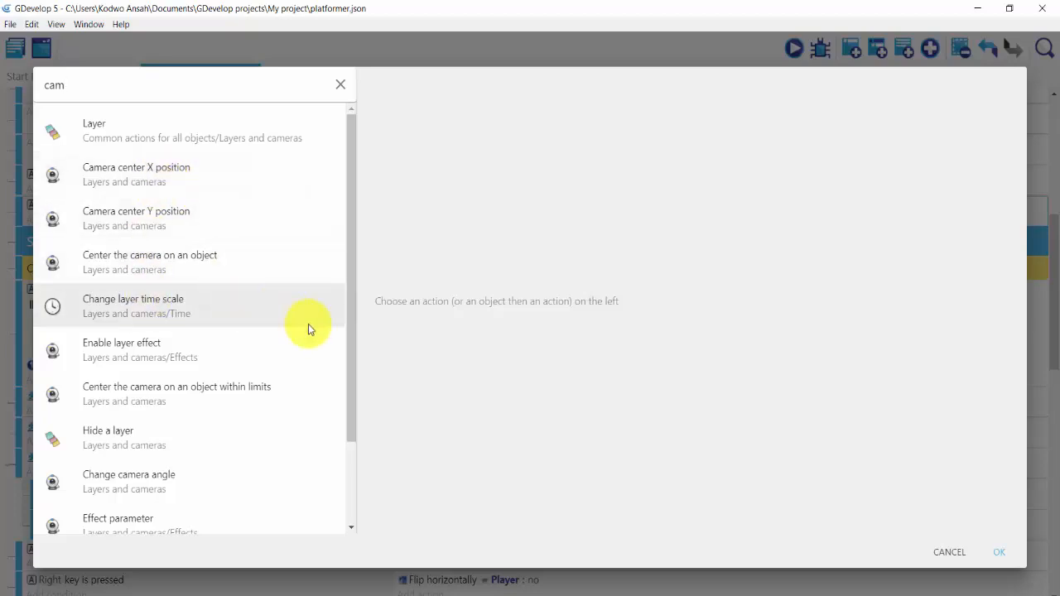
{"action": "left_click_drag", "start_coordinate": [351, 355], "coordinate": [348, 422]}
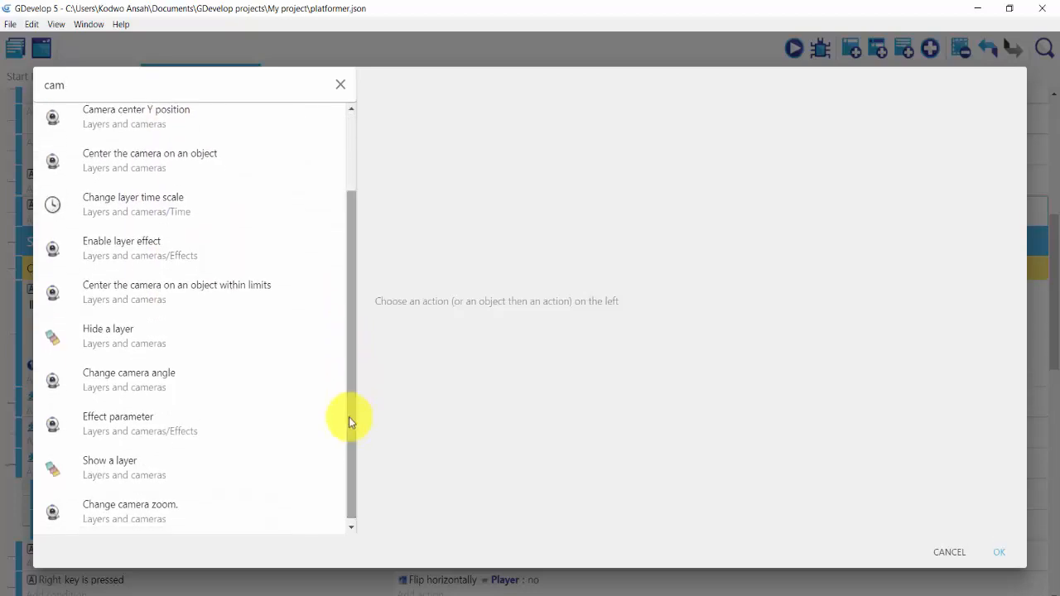
{"action": "left_click", "coordinate": [149, 165]}
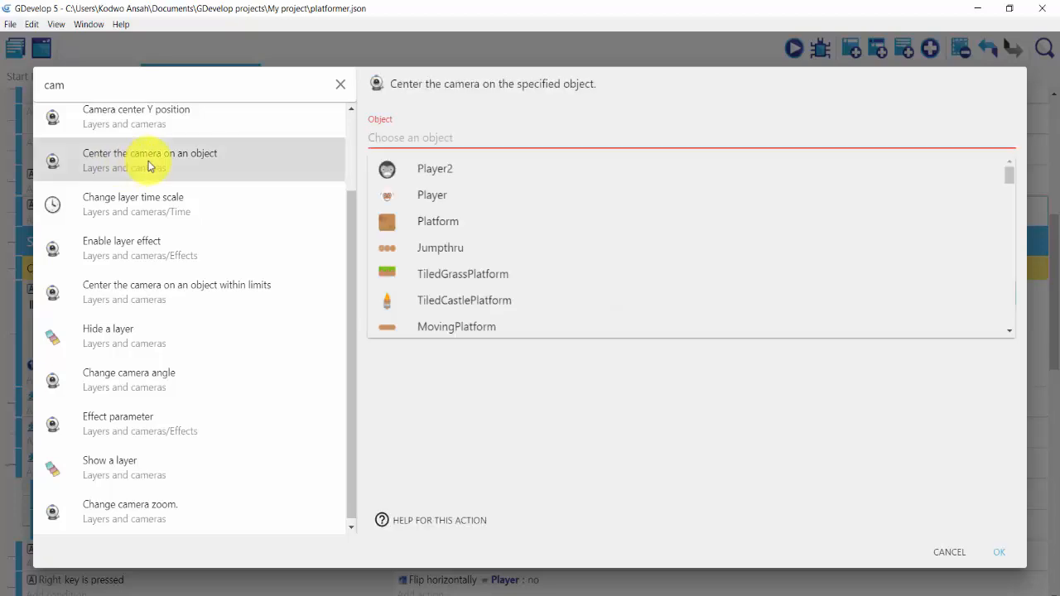
{"action": "left_click", "coordinate": [414, 196]}
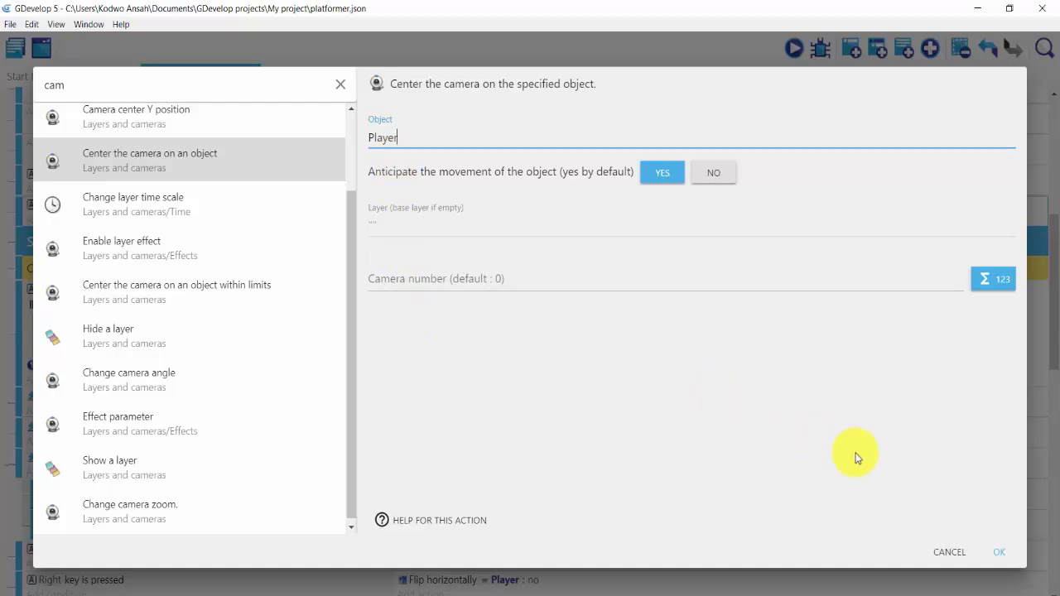
{"action": "left_click", "coordinate": [996, 547]}
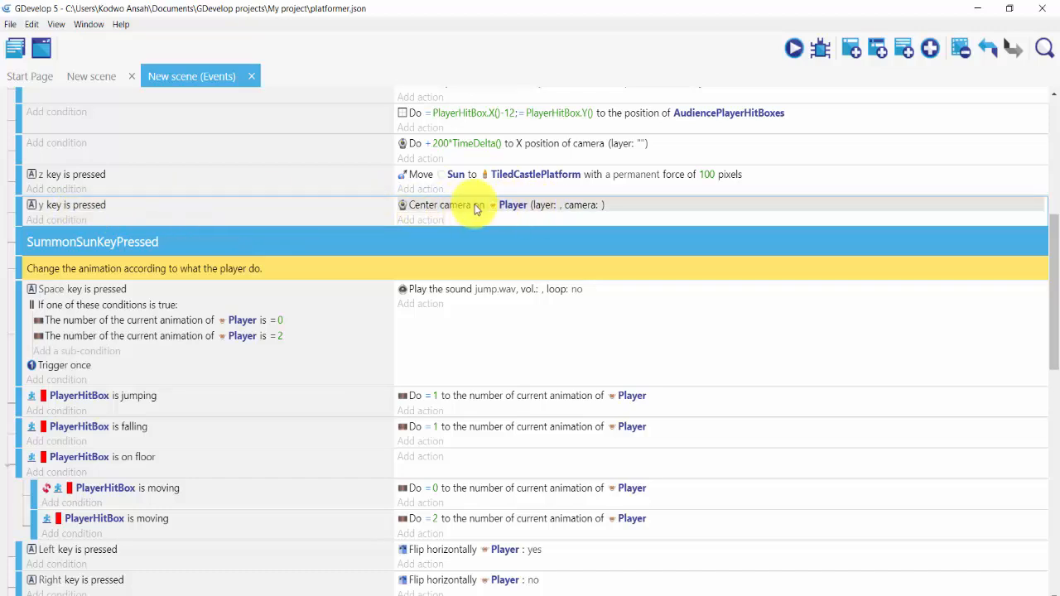
Copy the y key event's camera centering action into the z key event, below its Sun movement action.
{"action": "left_click", "coordinate": [603, 205]}
{"action": "right_click", "coordinate": [616, 205]}
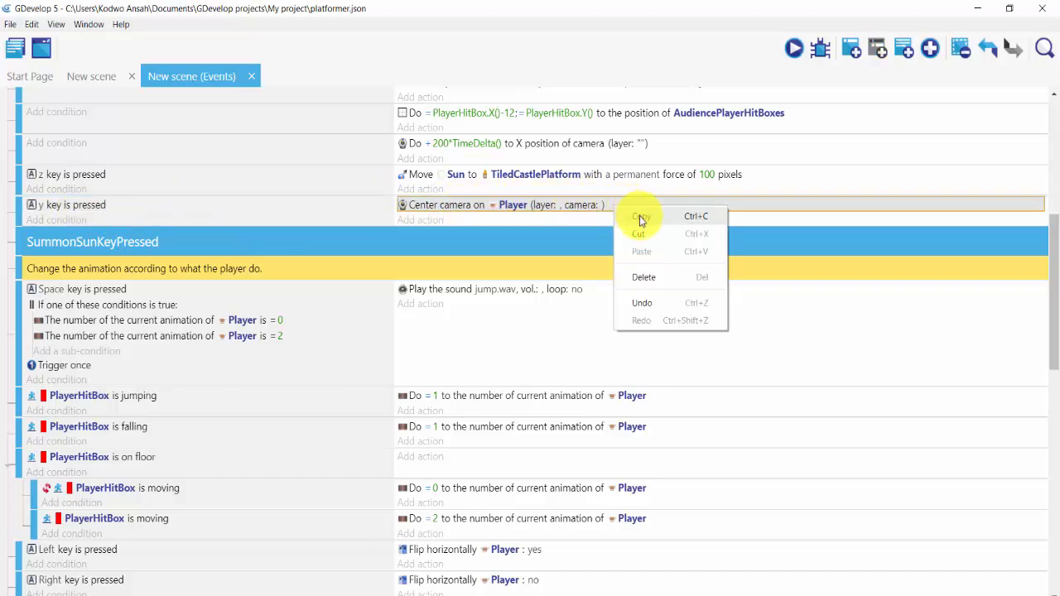
{"action": "left_click", "coordinate": [627, 215]}
{"action": "right_click", "coordinate": [423, 189]}
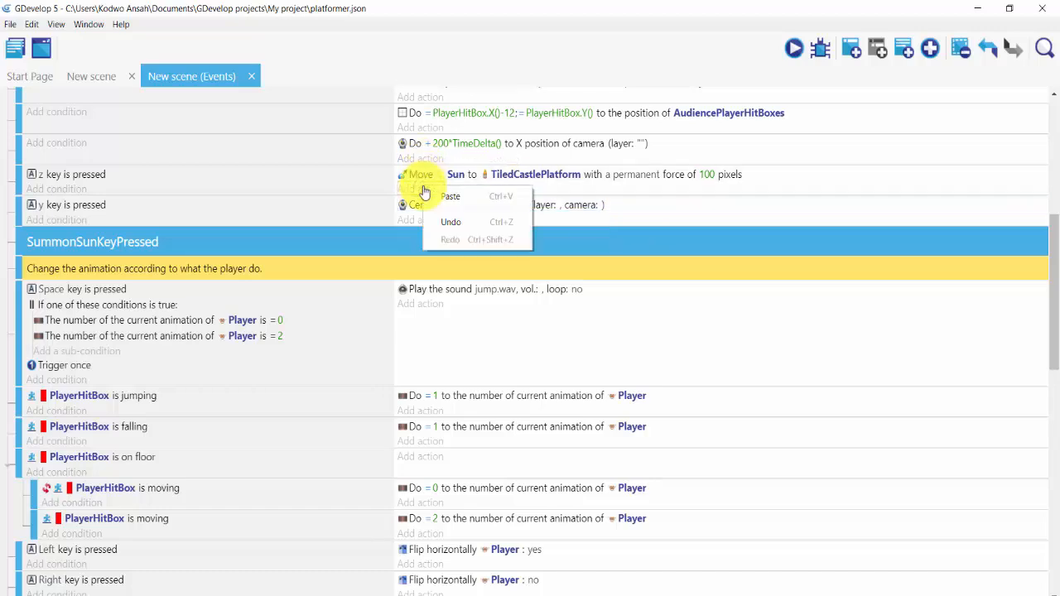
{"action": "left_click", "coordinate": [447, 197]}
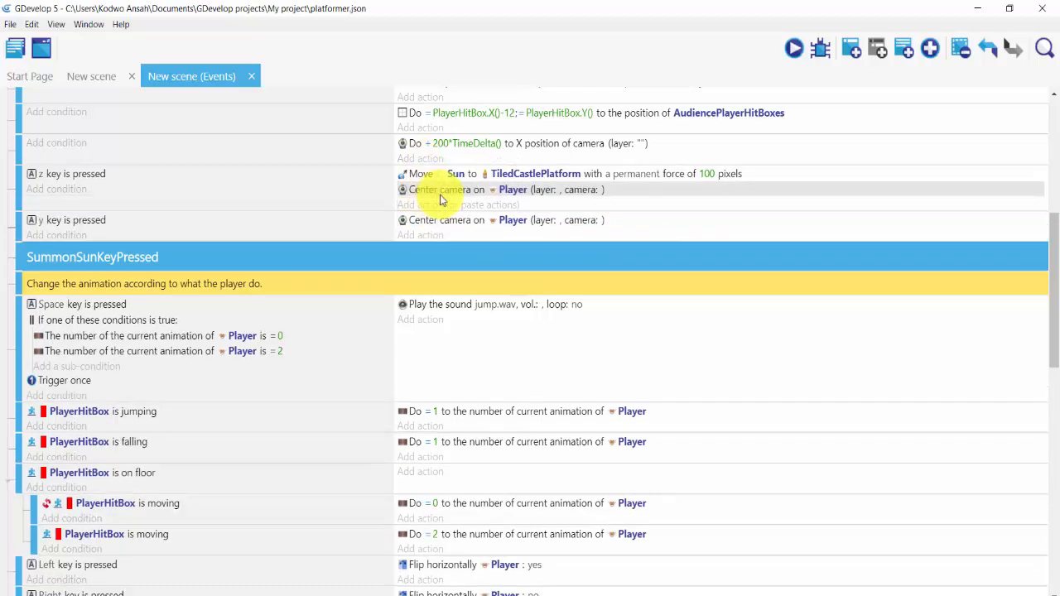
Change the object of the z key event's camera centering action to Sun.
{"action": "double_click", "coordinate": [634, 197]}
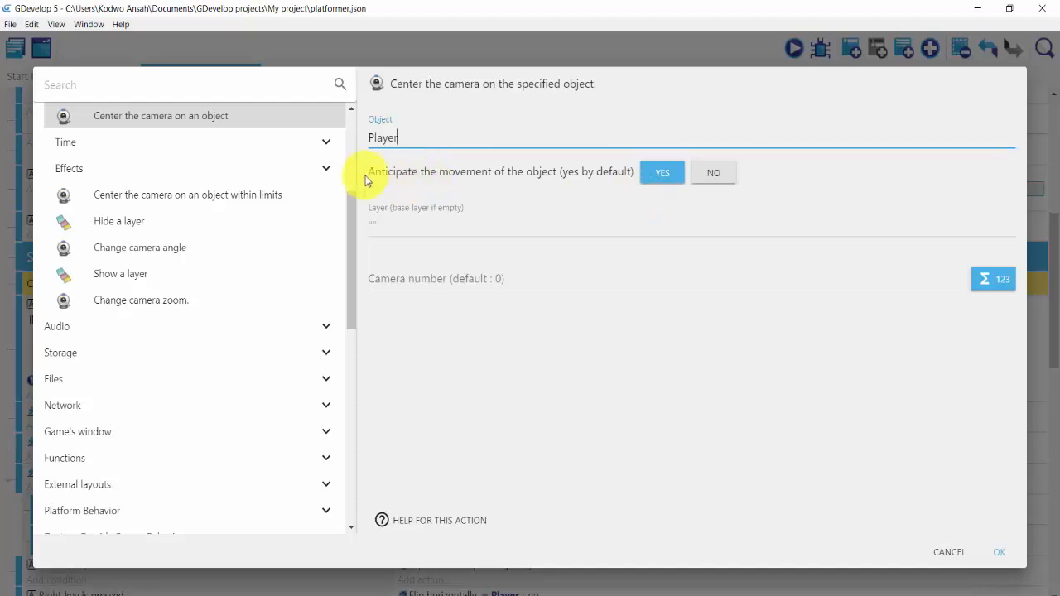
{"action": "double_click", "coordinate": [398, 137]}
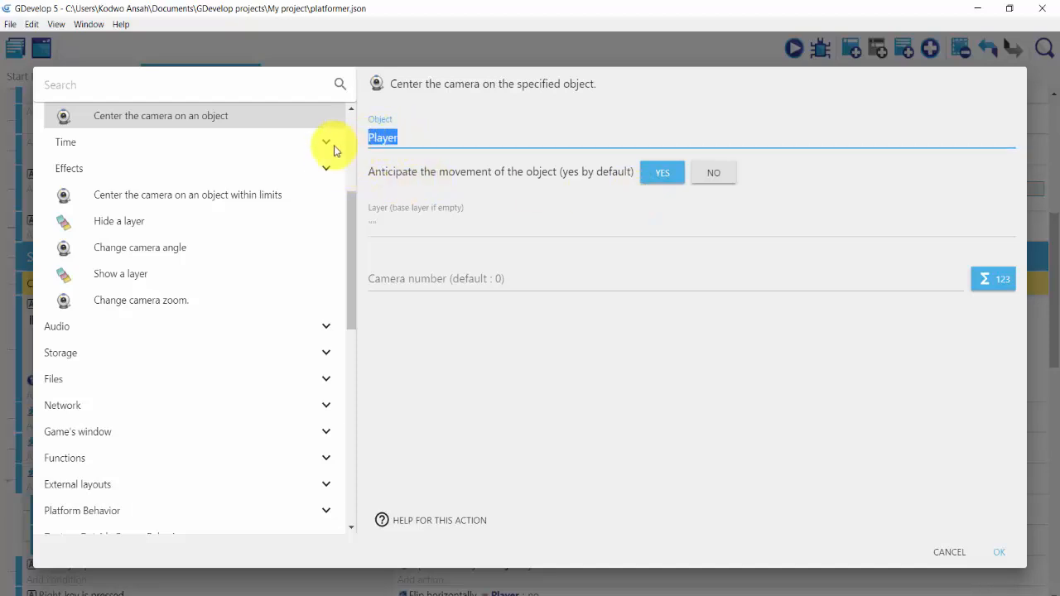
{"action": "type", "text": "Sun"}
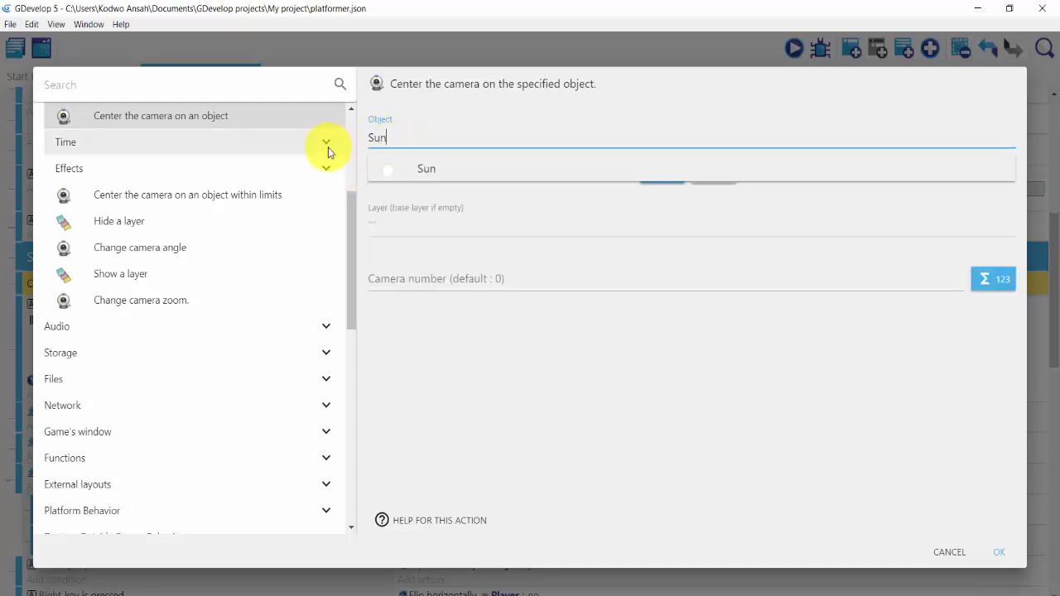
{"action": "left_click", "coordinate": [390, 171]}
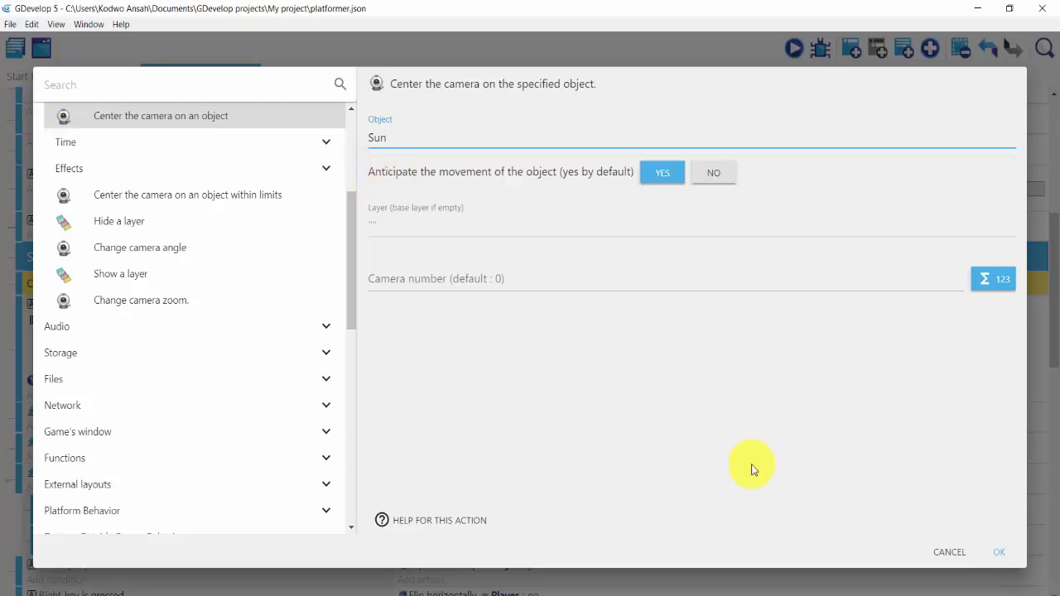
{"action": "left_click", "coordinate": [1004, 555]}
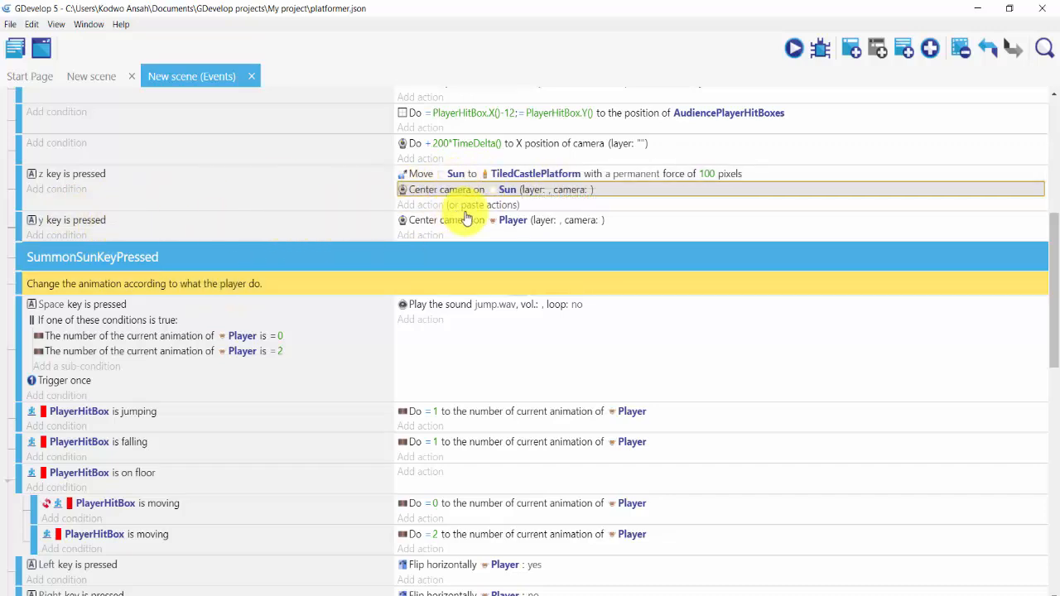
Add an empty sub-event under the y key event.
{"action": "left_click", "coordinate": [625, 222]}
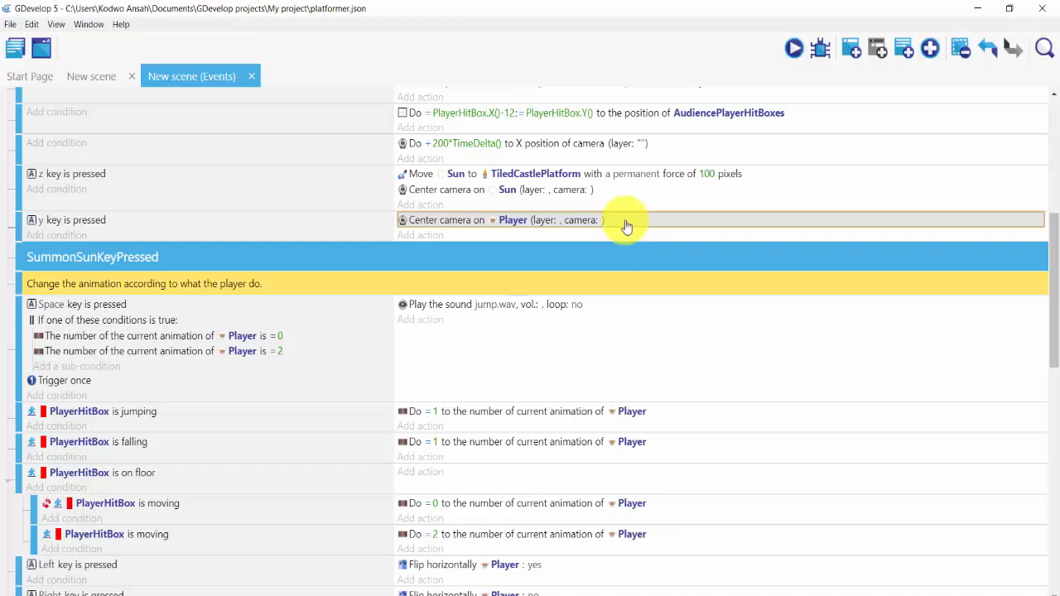
{"action": "left_click", "coordinate": [493, 240]}
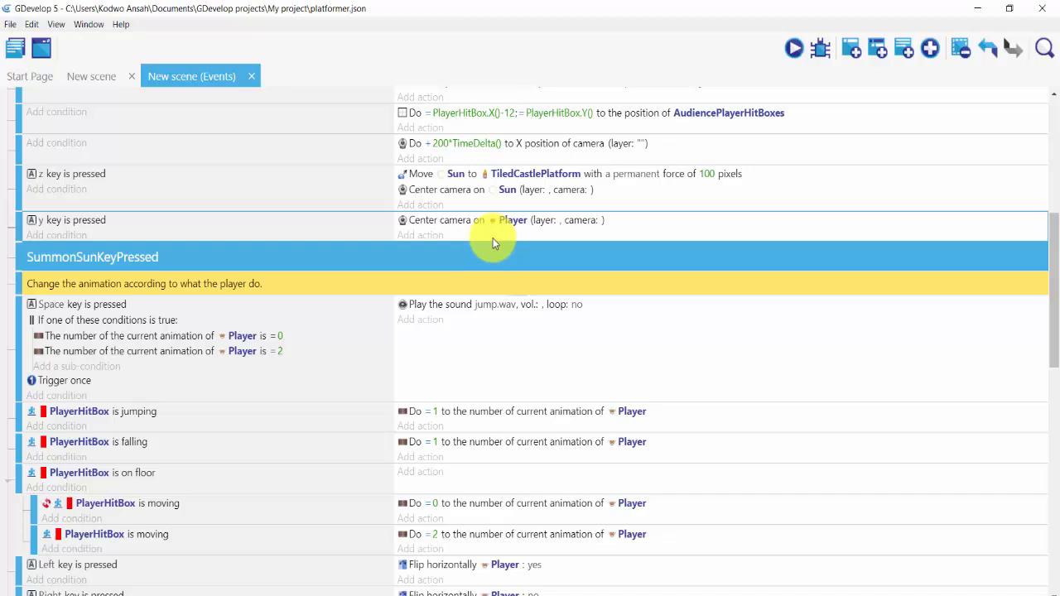
{"action": "left_click", "coordinate": [883, 50]}
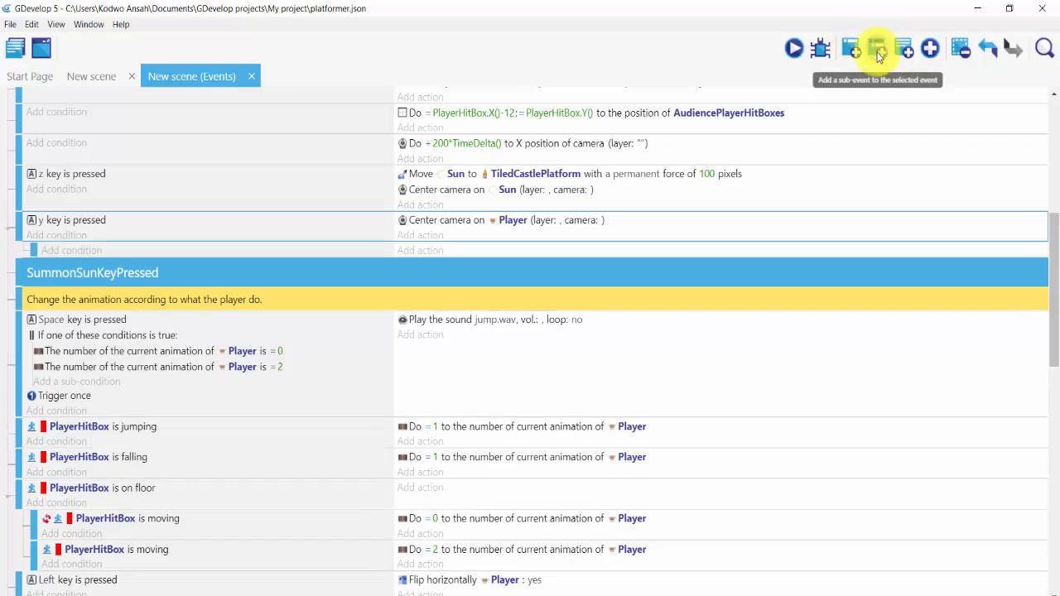
{"action": "left_click", "coordinate": [257, 251]}
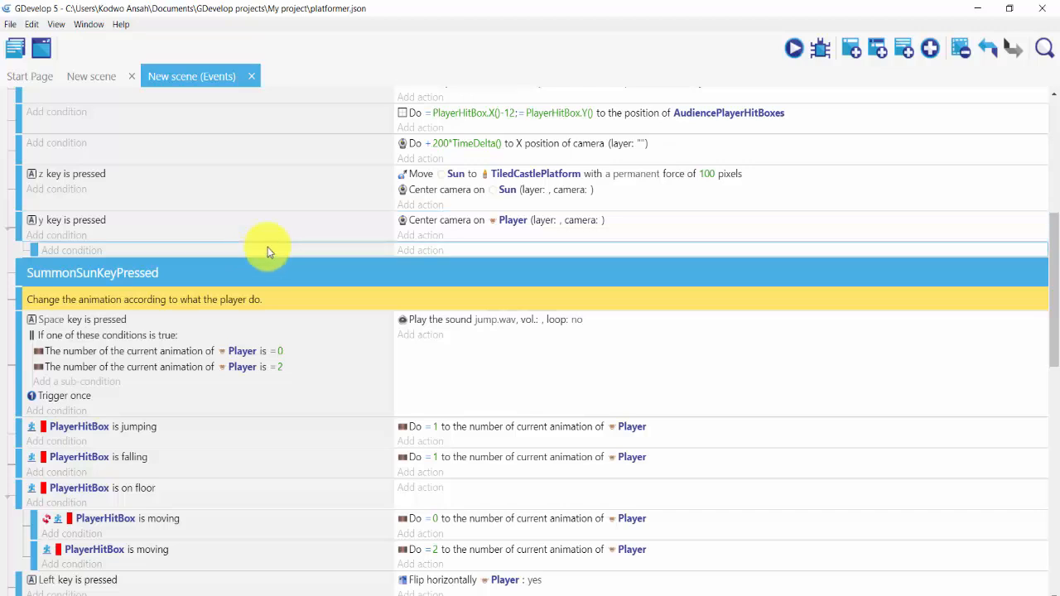
Give the empty sub-event a Stop the object action for Sun.
{"action": "left_click", "coordinate": [406, 258]}
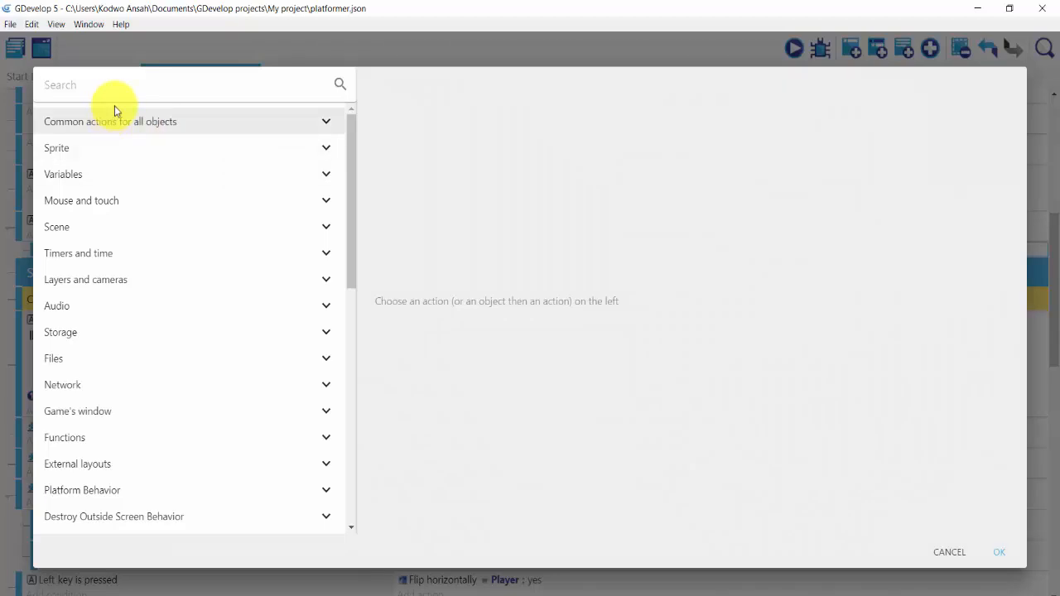
{"action": "type", "text": "stop"}
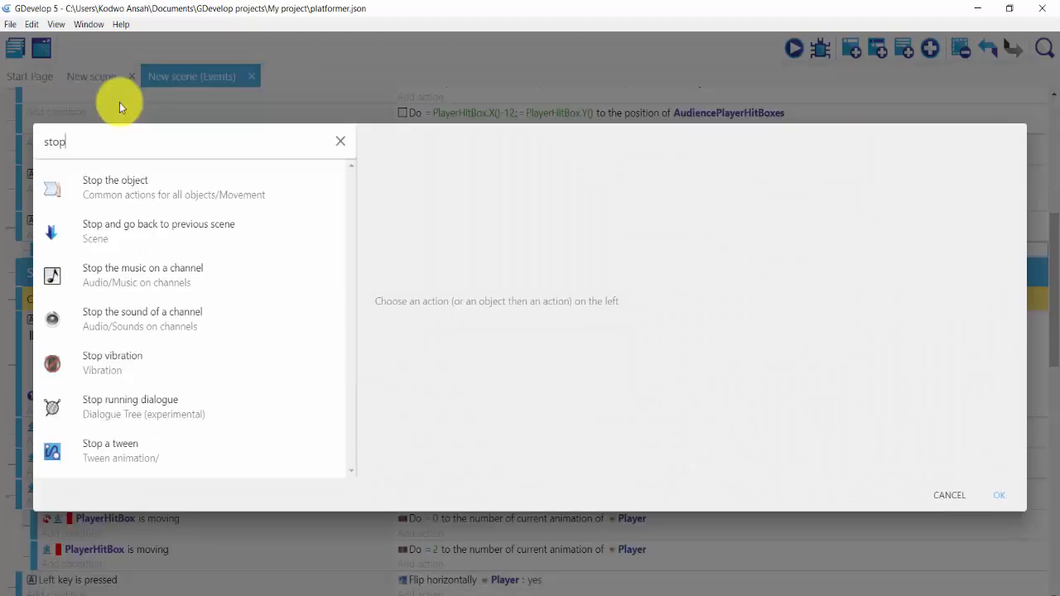
{"action": "left_click", "coordinate": [120, 207]}
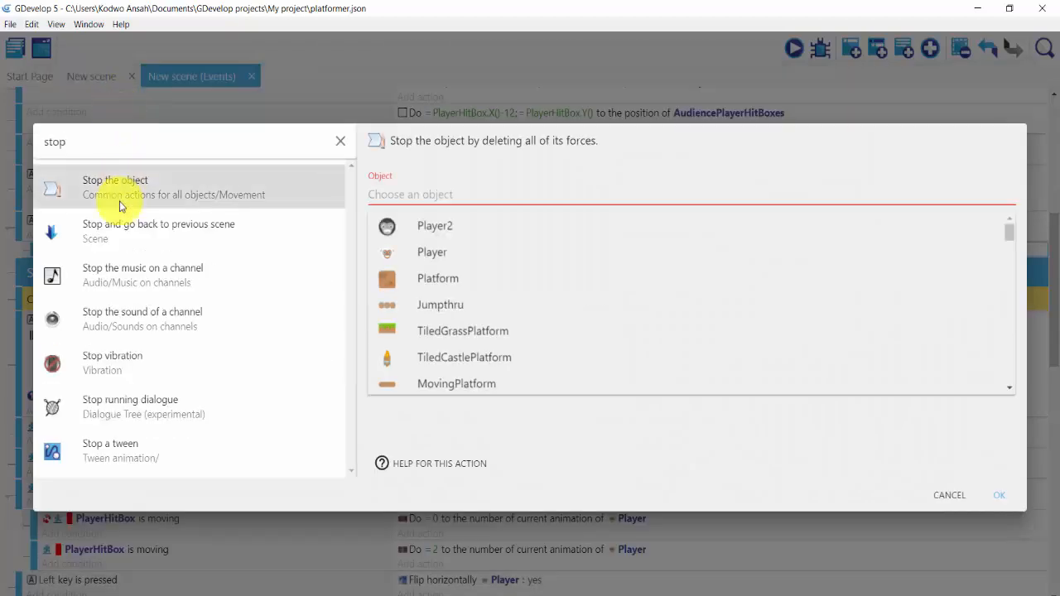
{"action": "left_click", "coordinate": [379, 192]}
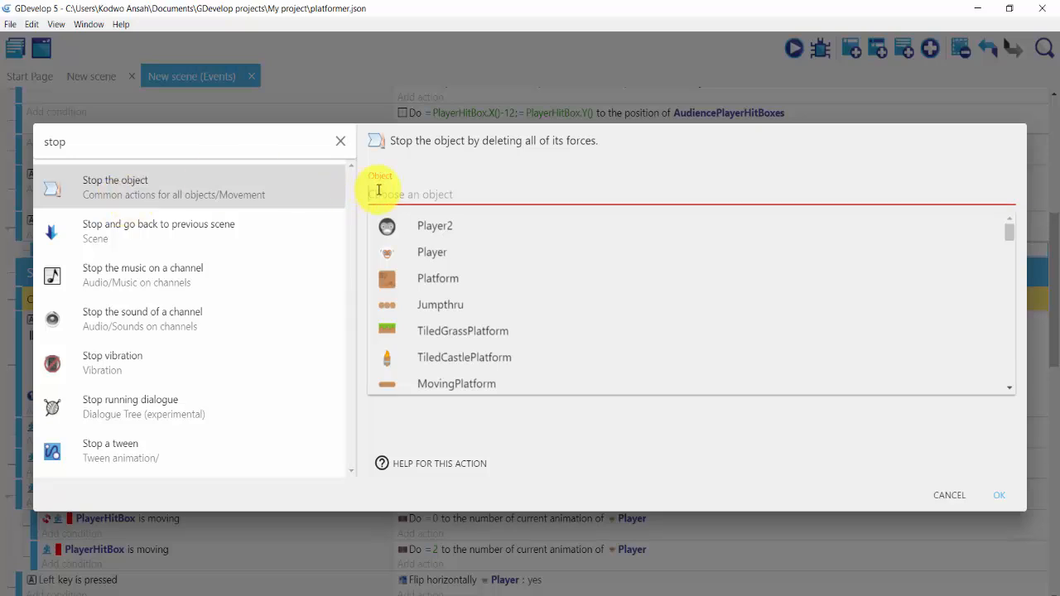
{"action": "type", "text": "sun"}
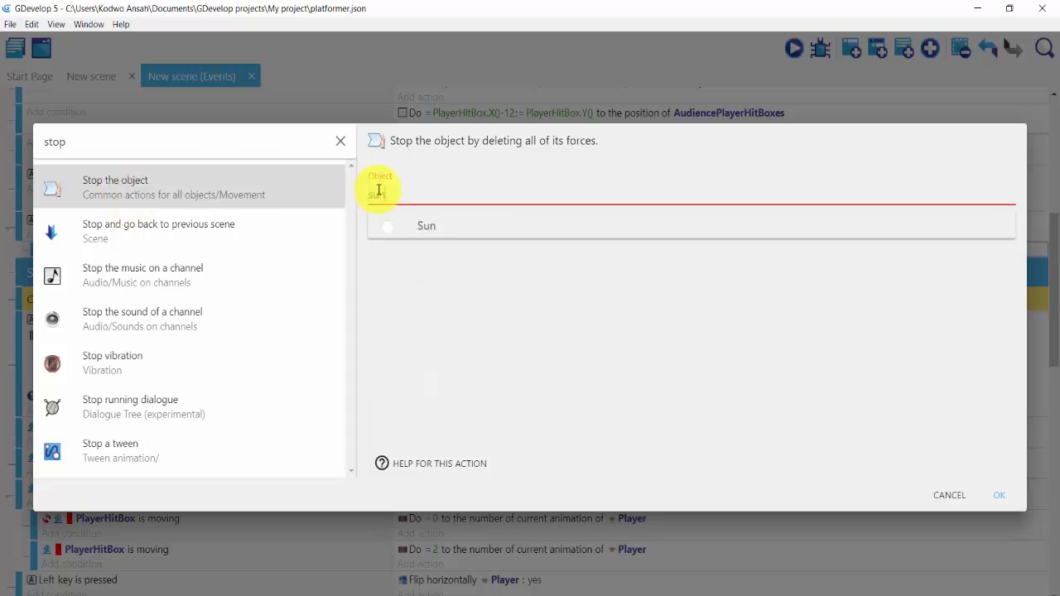
{"action": "left_click", "coordinate": [385, 225]}
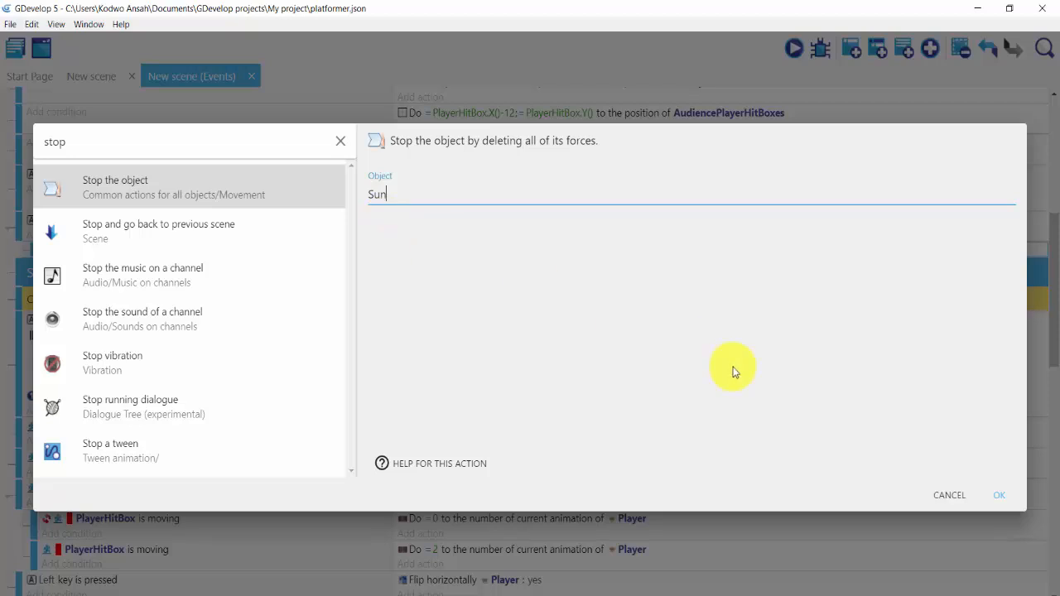
{"action": "left_click", "coordinate": [996, 495]}
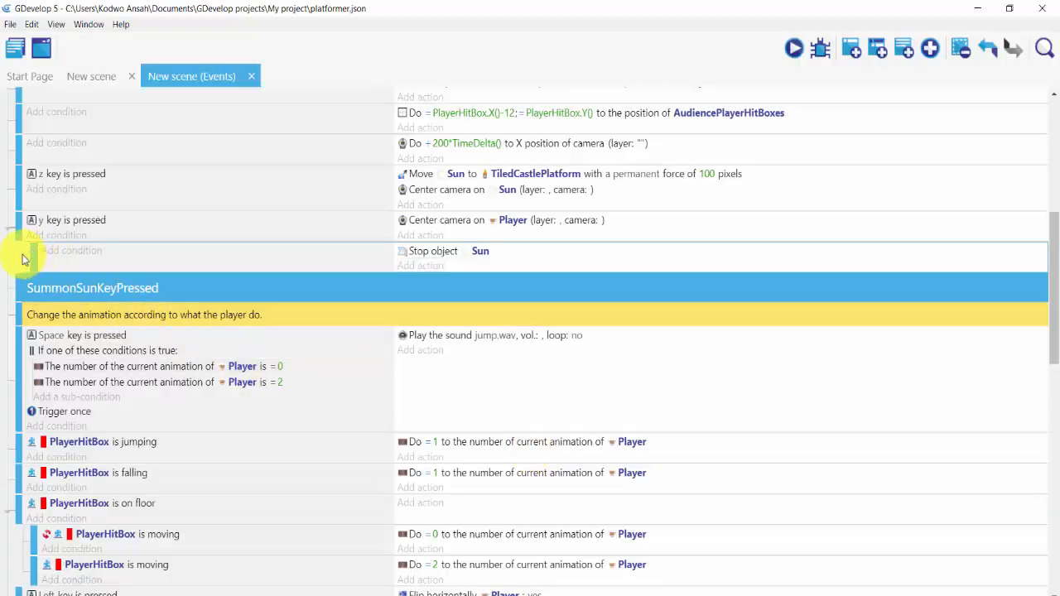
Move the Stop Sun sub-event out to the top level and give it a Collision condition between Sun and TiledCastlePlatform.
{"action": "left_click_drag", "start_coordinate": [23, 259], "coordinate": [18, 258]}
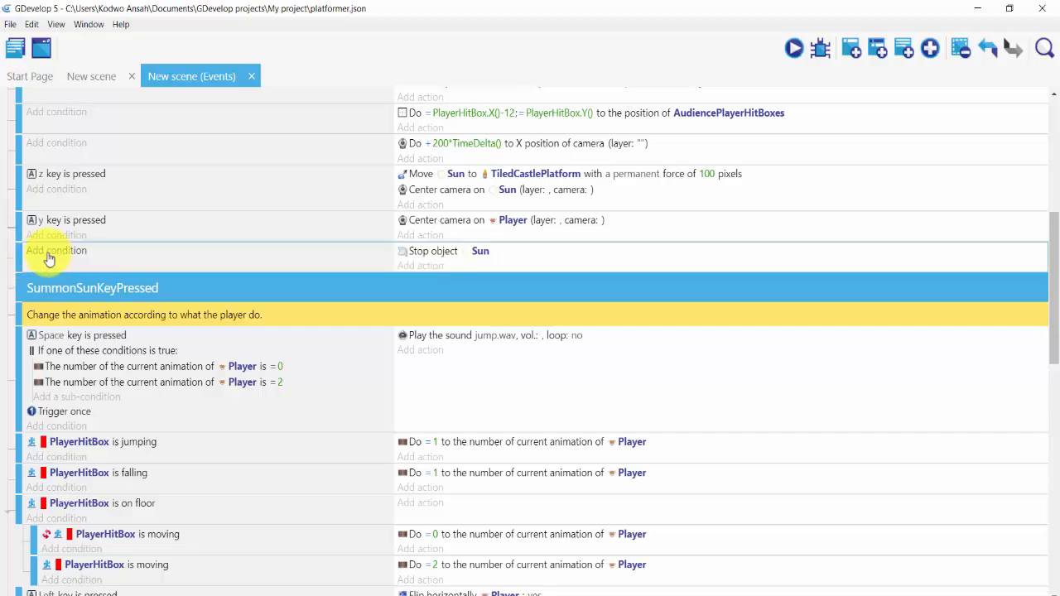
{"action": "left_click", "coordinate": [50, 251]}
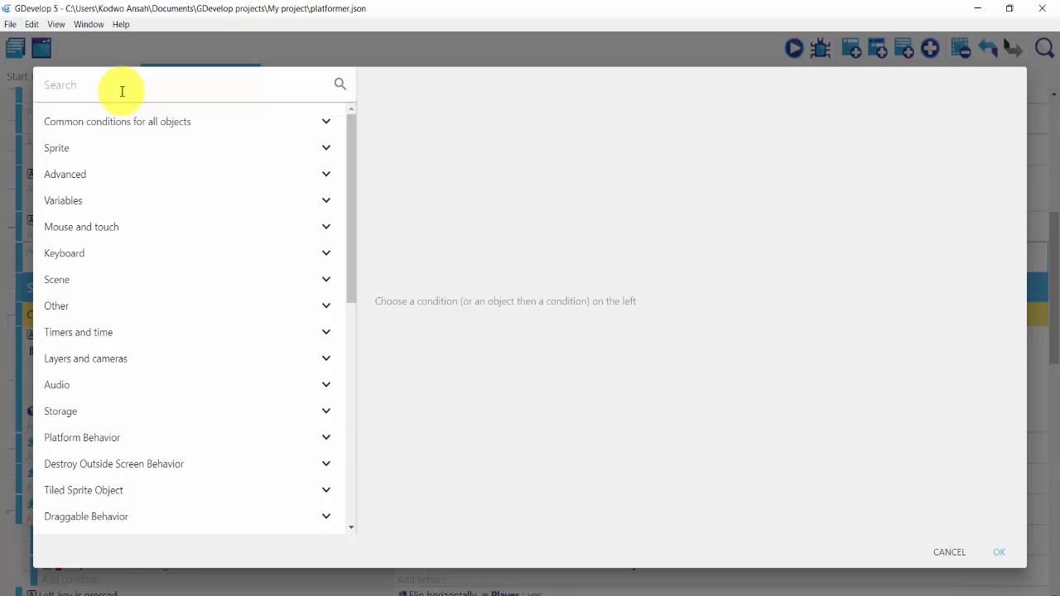
{"action": "type", "text": "coll"}
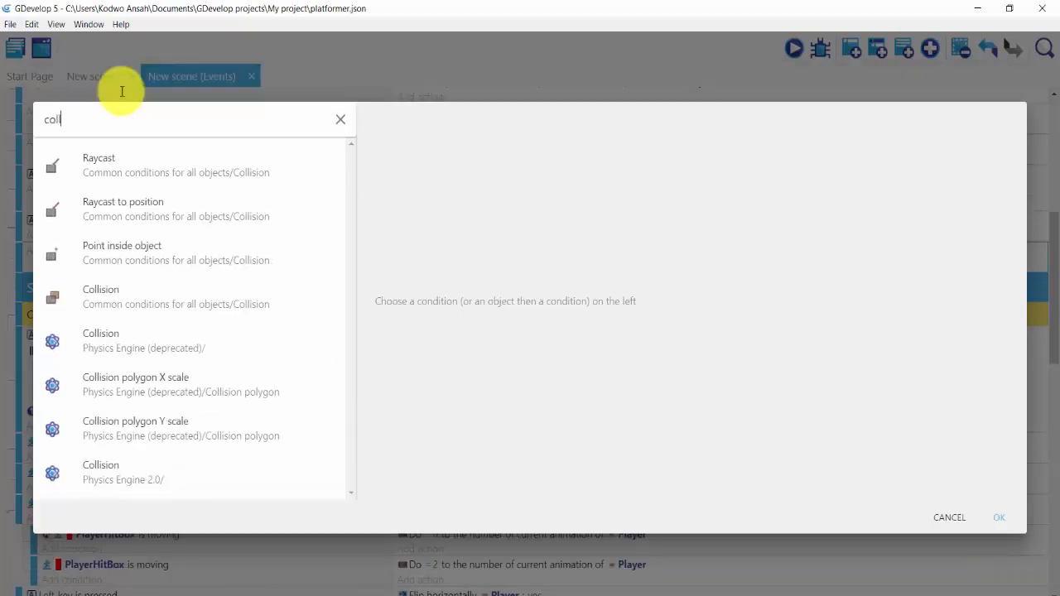
{"action": "left_click", "coordinate": [122, 308]}
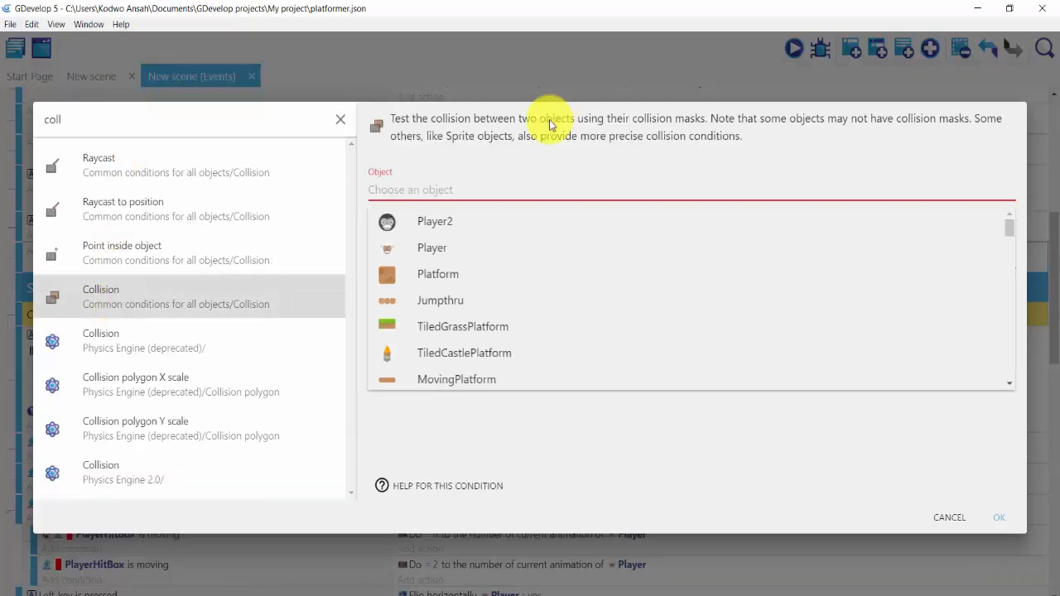
{"action": "left_click", "coordinate": [469, 190]}
{"action": "type", "text": "sun"}
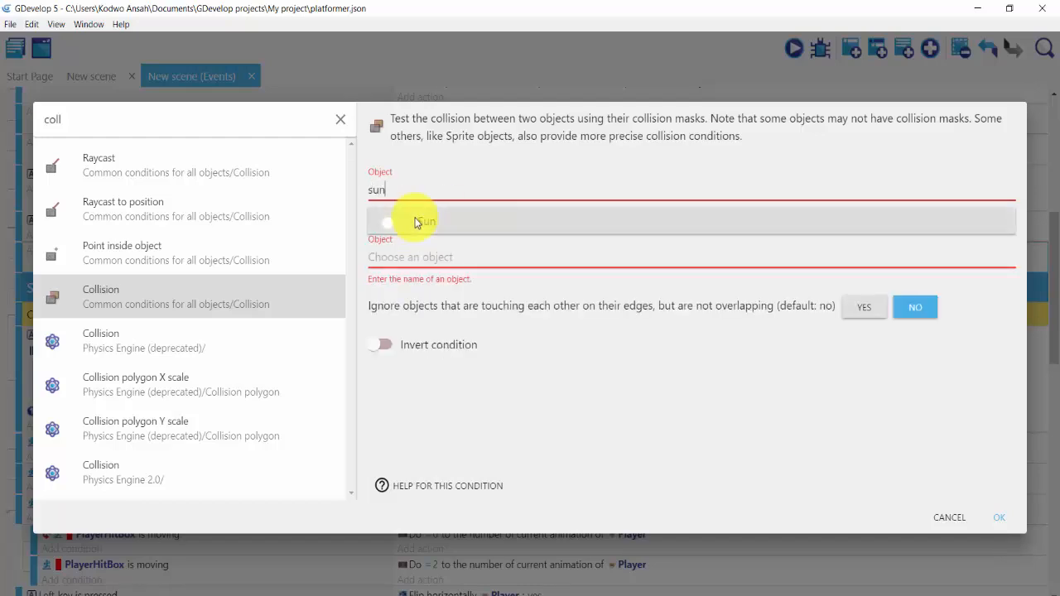
{"action": "left_click", "coordinate": [417, 222]}
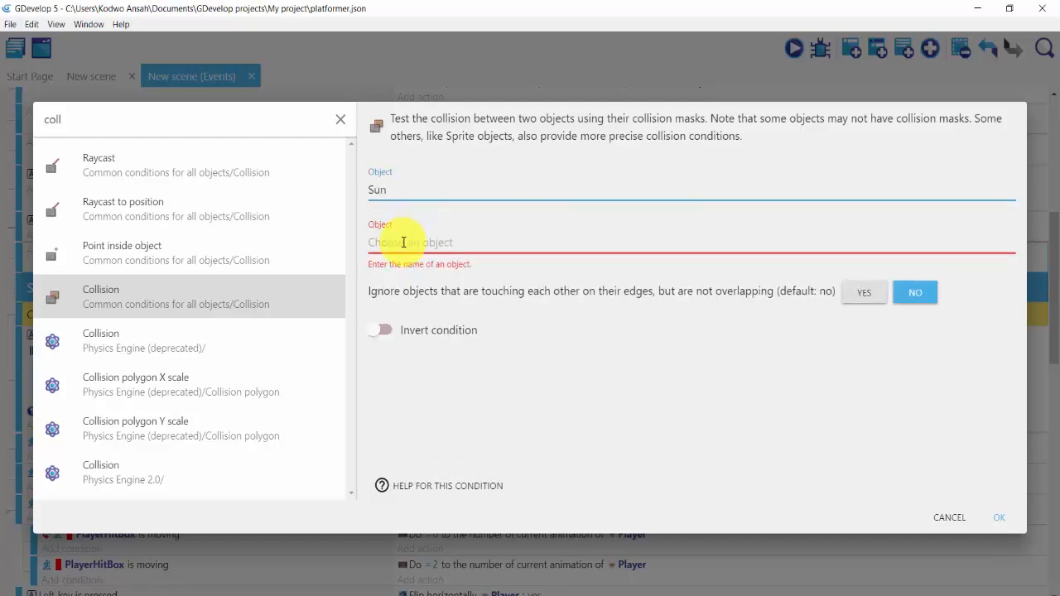
{"action": "left_click", "coordinate": [403, 241]}
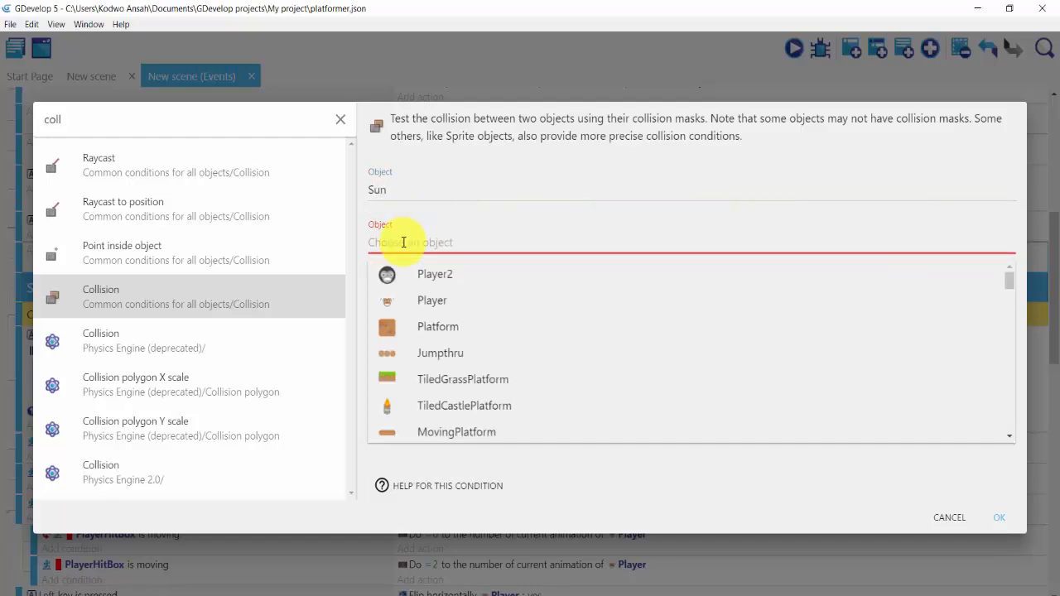
{"action": "left_click", "coordinate": [442, 411]}
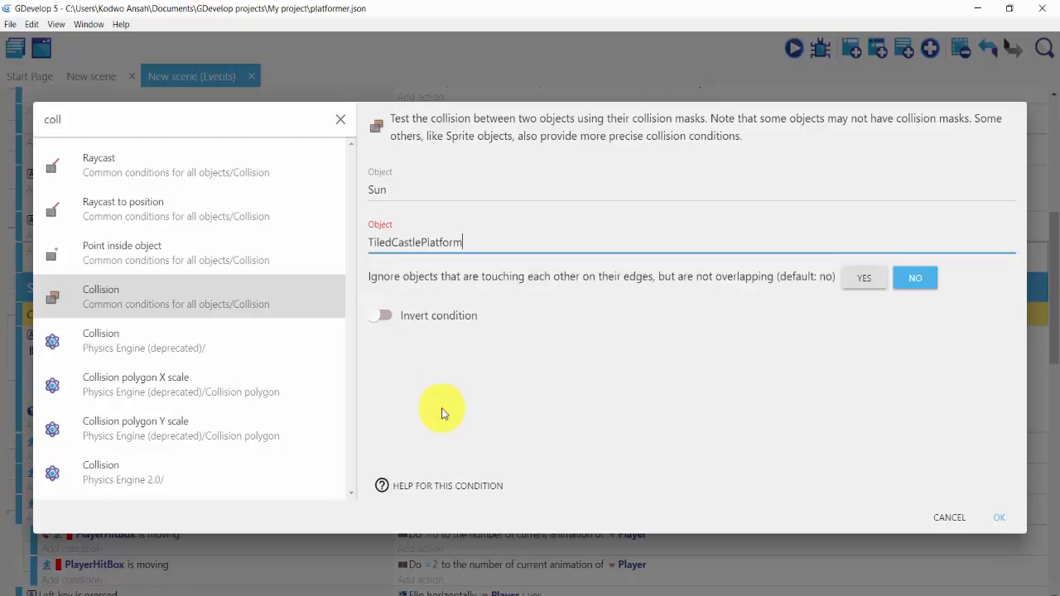
{"action": "left_click", "coordinate": [1002, 517]}
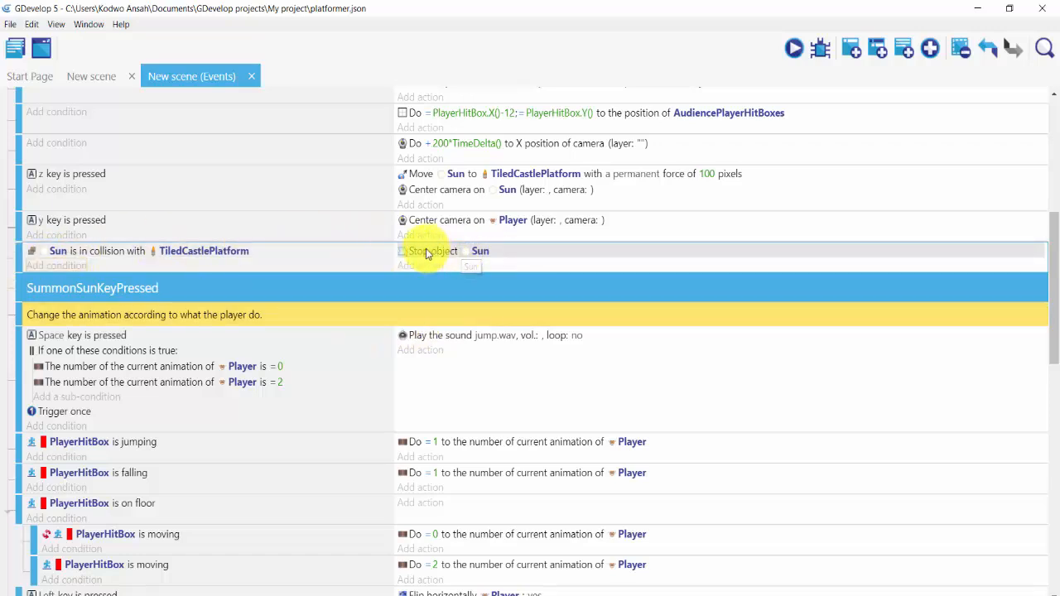
Launch a game preview from the scene editor and maximize the preview window.
{"action": "left_click", "coordinate": [80, 76]}
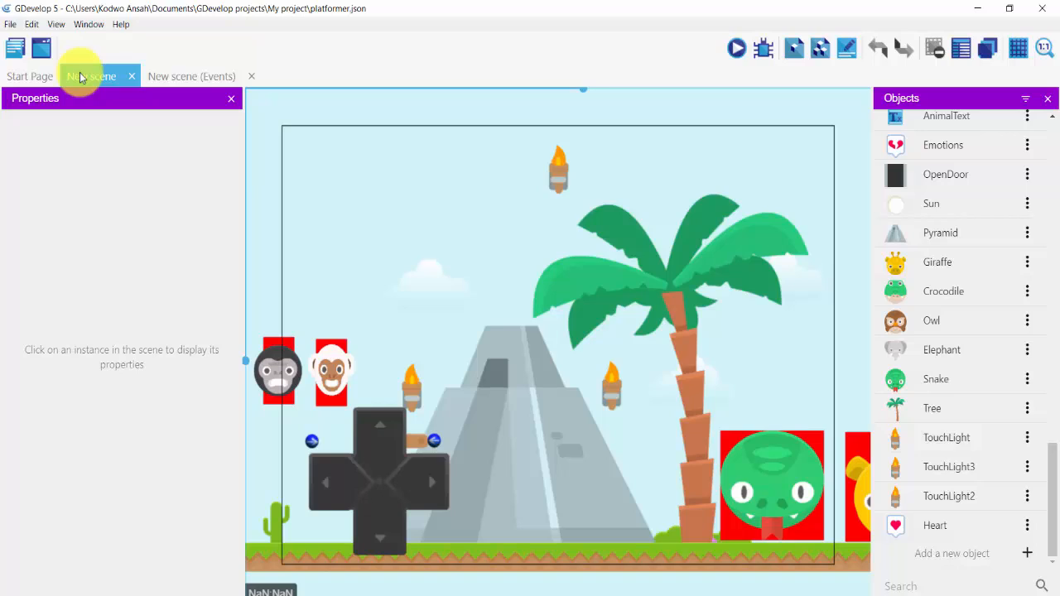
{"action": "left_click", "coordinate": [737, 50]}
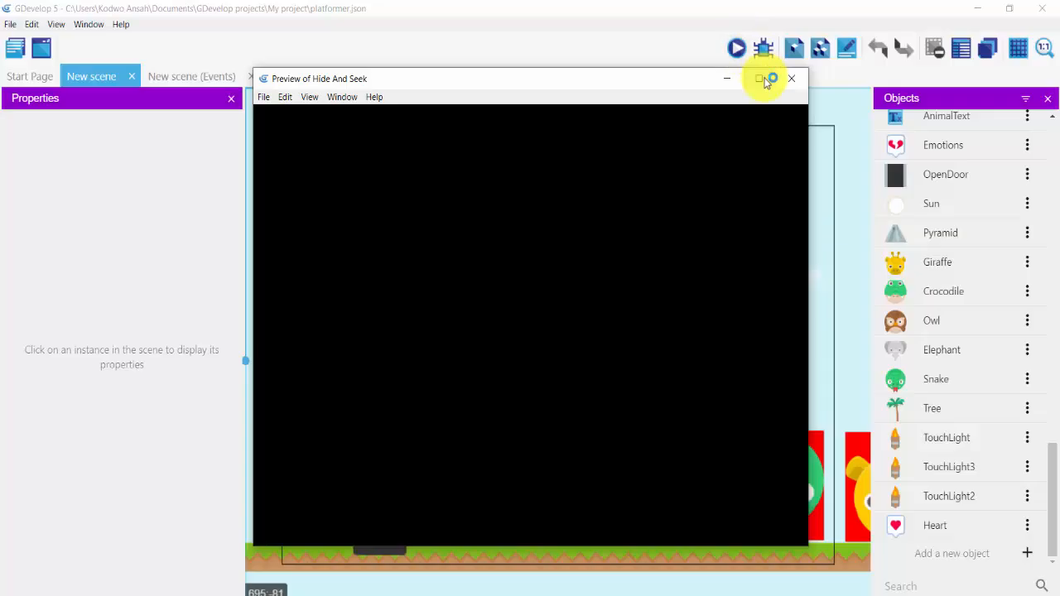
{"action": "left_click", "coordinate": [759, 78]}
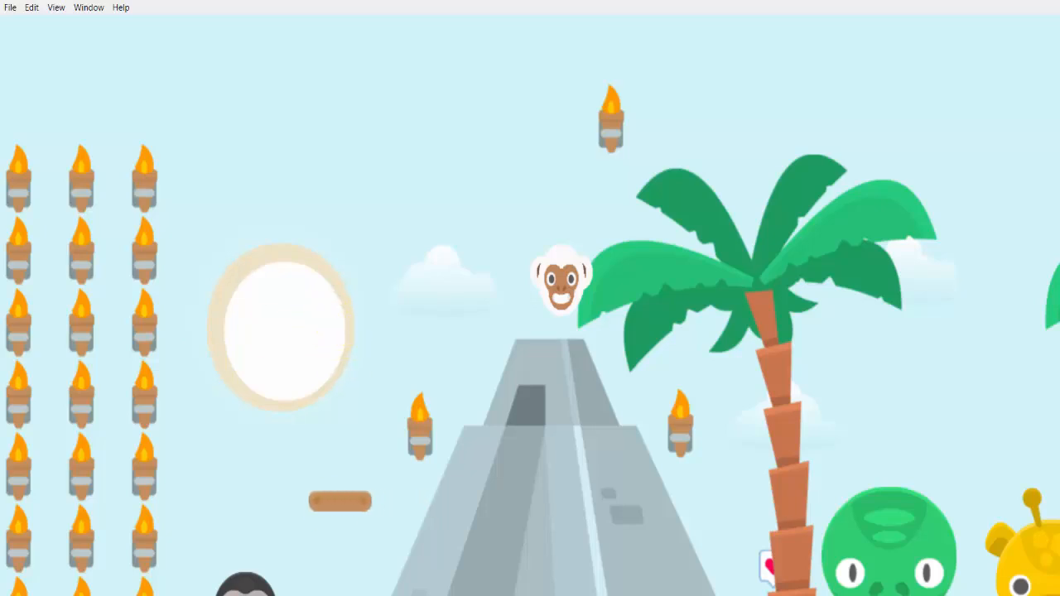
Play-test the Player by jumping and running back and forth between the Sun and the pyramid.
{"action": "key", "text": "space"}
{"action": "key", "text": "Left"}
{"action": "key", "text": "space"}
{"action": "key", "text": "Left"}
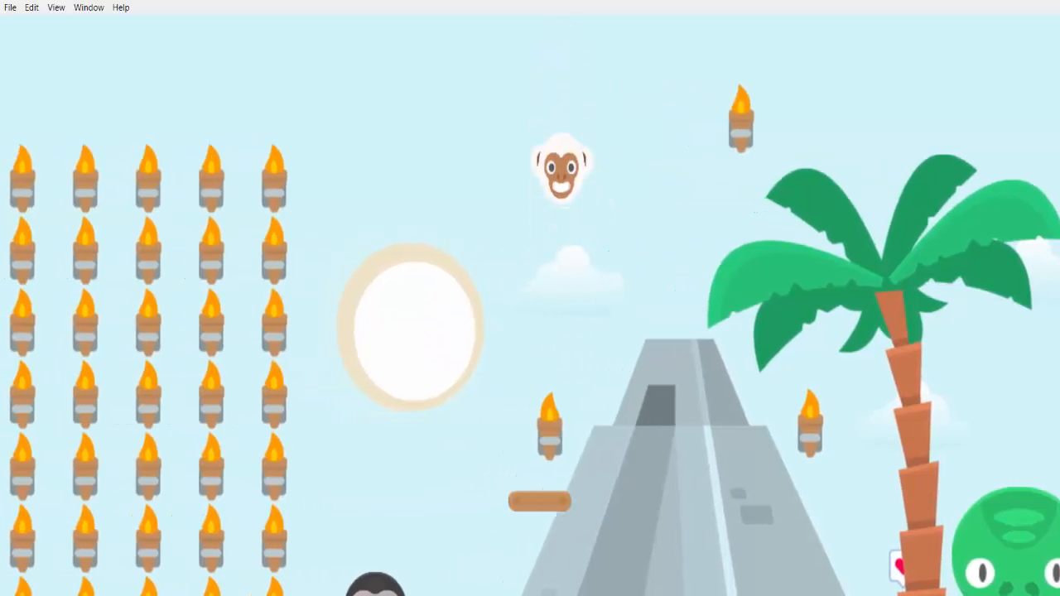
{"action": "key", "text": "Left"}
{"action": "key", "text": "Left"}
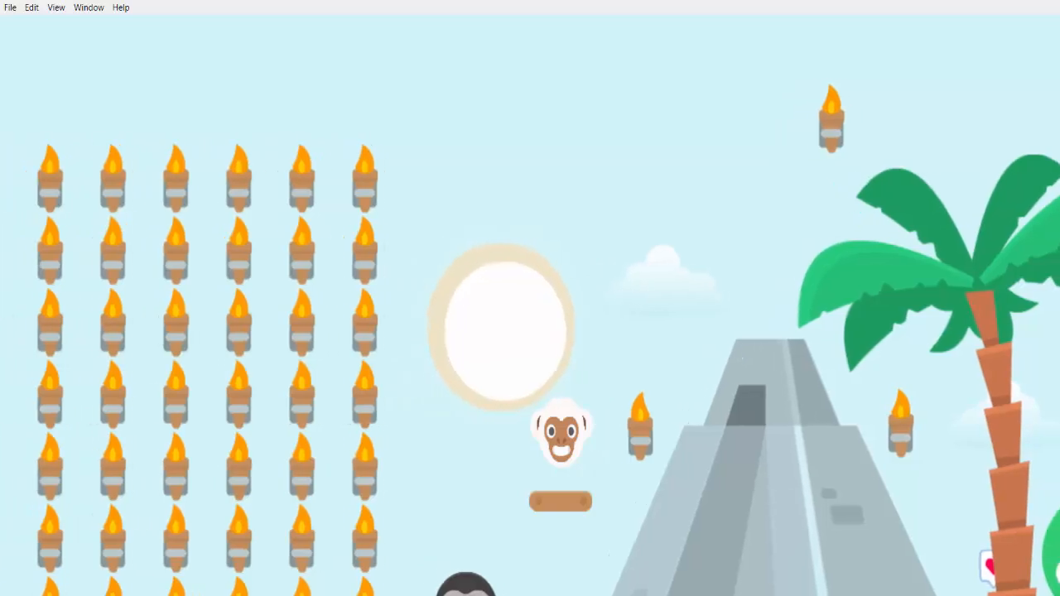
{"action": "key", "text": "Left"}
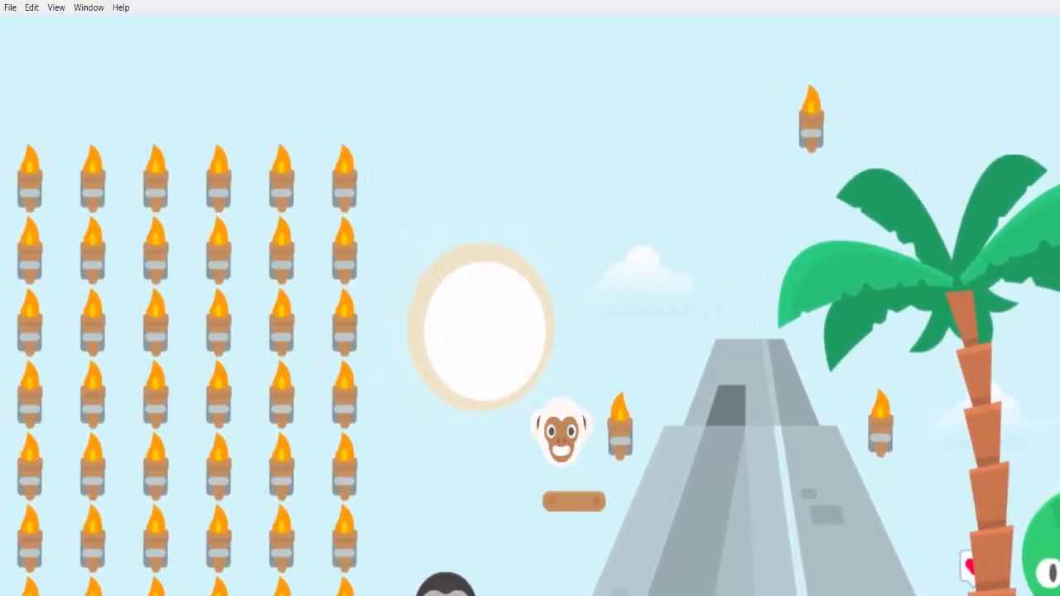
{"action": "key", "text": "space"}
{"action": "key", "text": "Left"}
{"action": "key", "text": "space"}
{"action": "key", "text": "Right"}
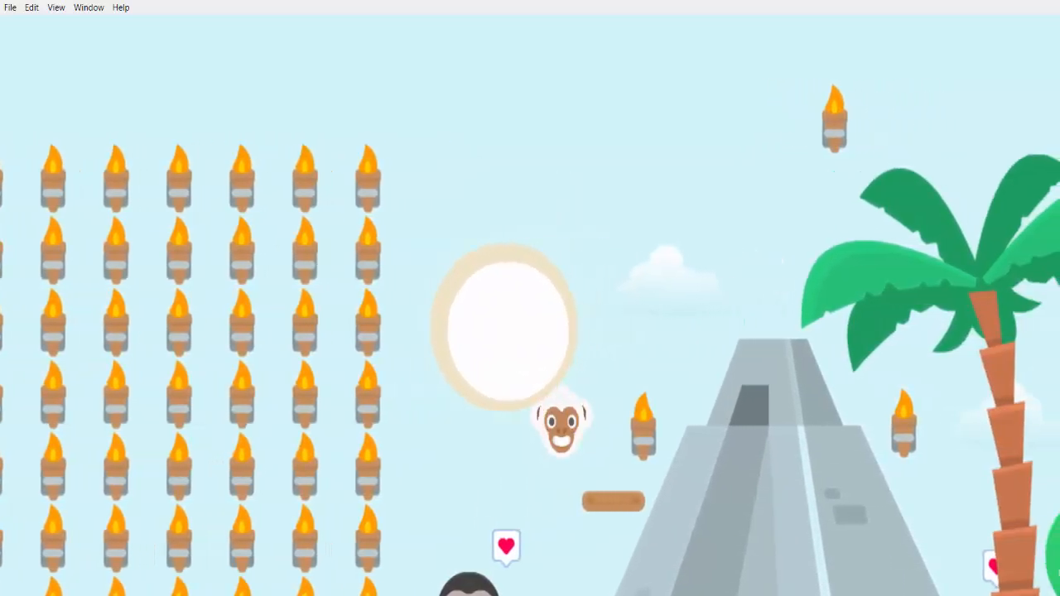
{"action": "key", "text": "Right"}
{"action": "key", "text": "space"}
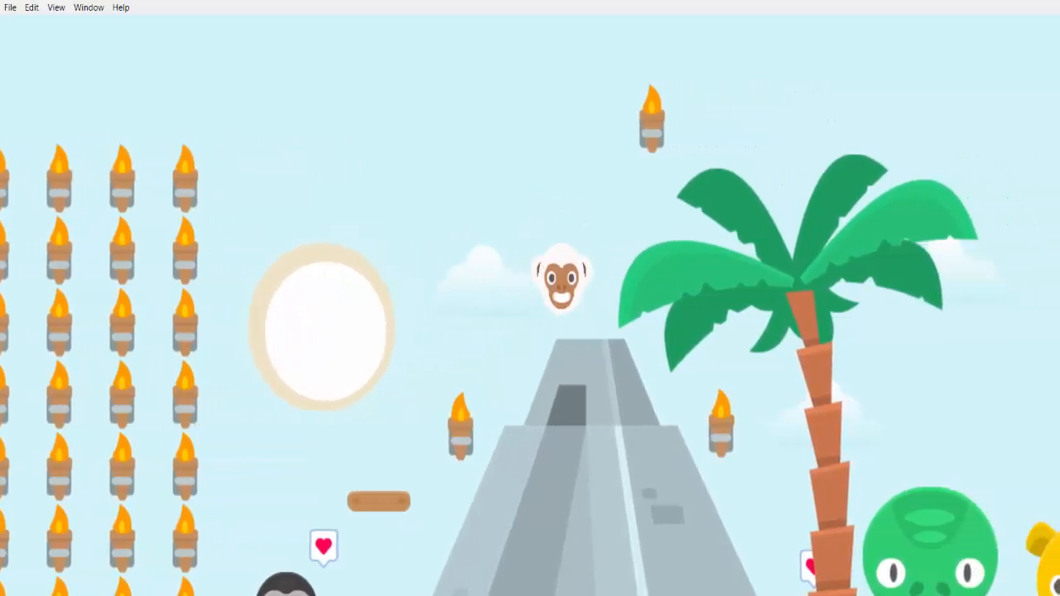
{"action": "key", "text": "Right"}
{"action": "key", "text": "space"}
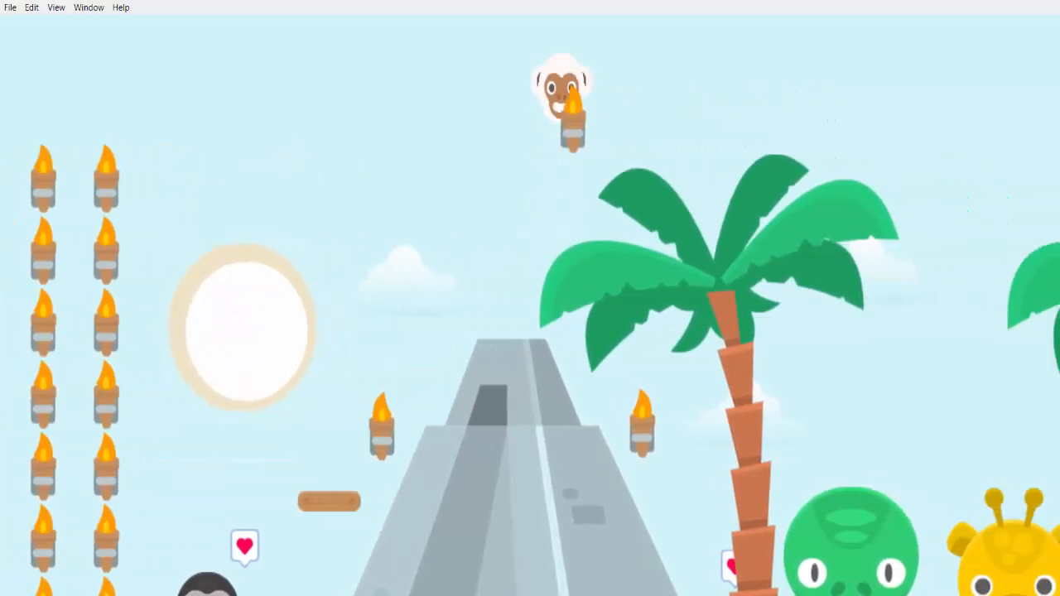
{"action": "key", "text": "Left"}
{"action": "key", "text": "space"}
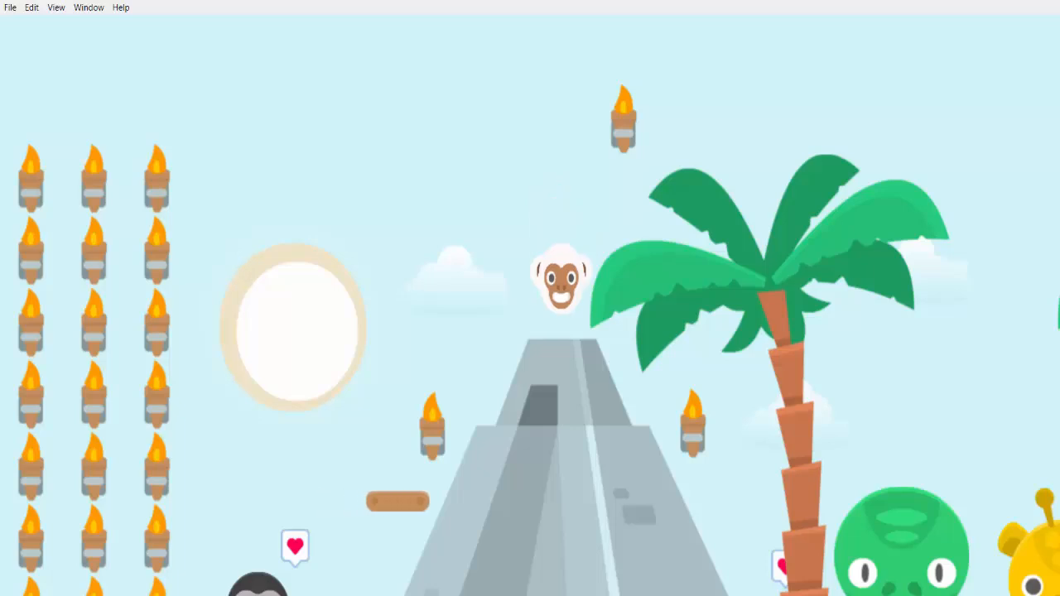
{"action": "key", "text": "Left"}
{"action": "key", "text": "space"}
{"action": "key", "text": "space"}
{"action": "key", "text": "Left"}
{"action": "key", "text": "Left"}
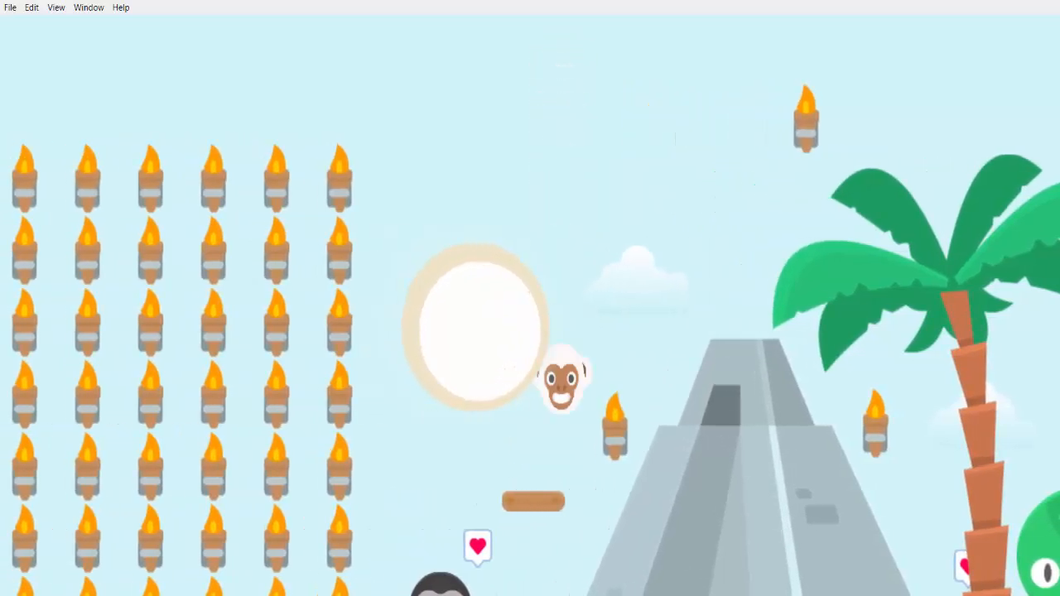
{"action": "key", "text": "Right"}
{"action": "key", "text": "space"}
{"action": "key", "text": "Right"}
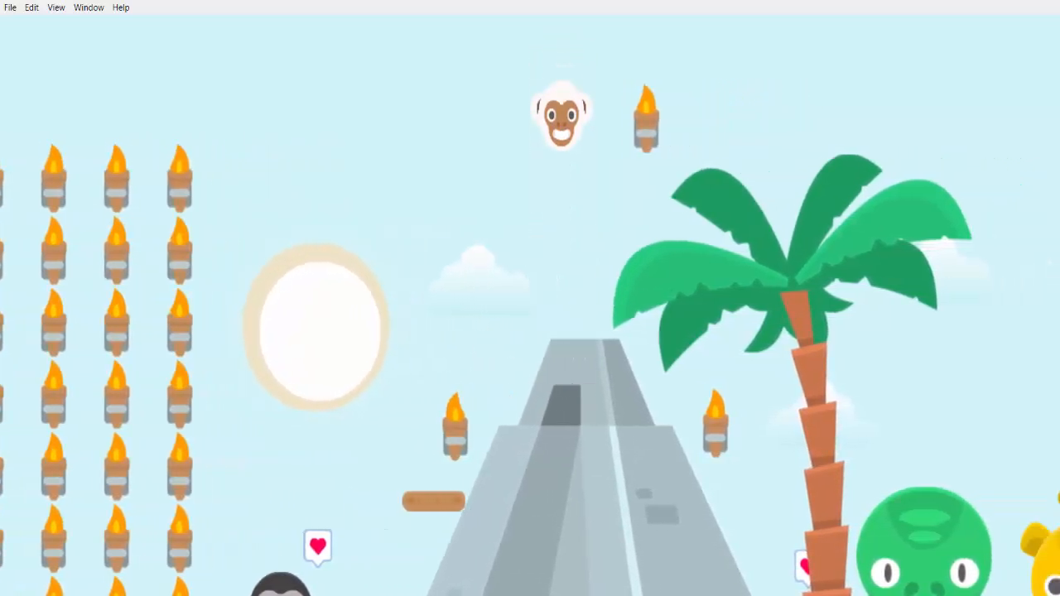
{"action": "key", "text": "Right"}
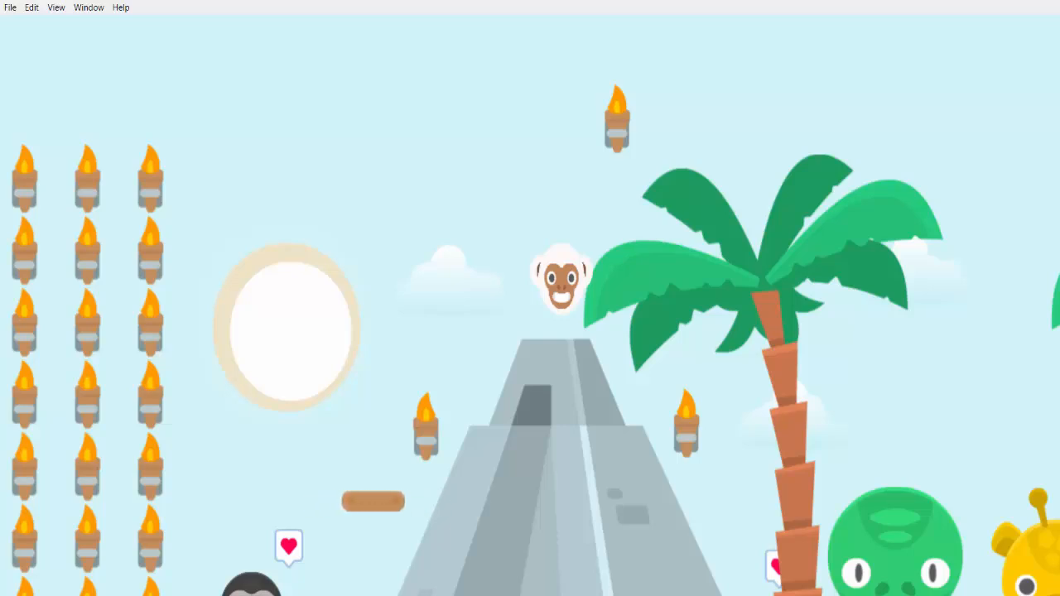
Move the Player off the pyramid past the animals to the elephant, and back to the giraffe.
{"action": "key", "text": "space"}
{"action": "key", "text": "Right"}
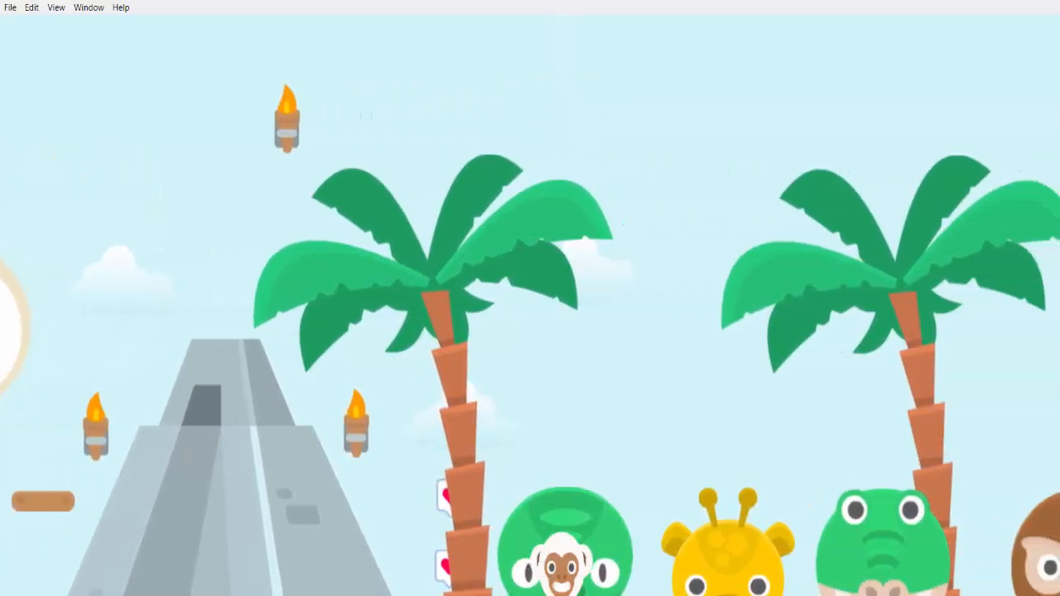
{"action": "key", "text": "space"}
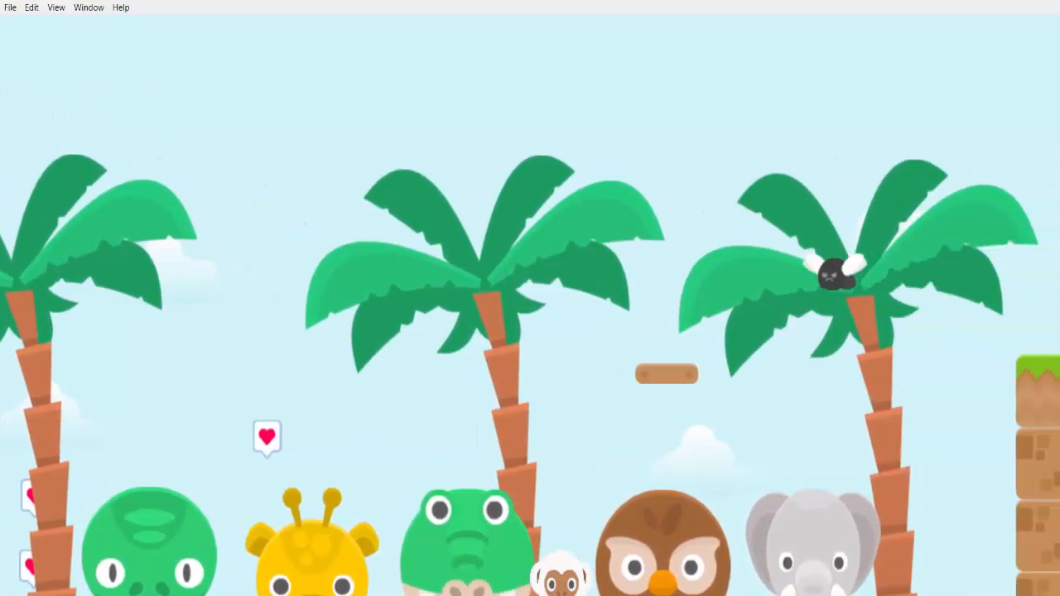
{"action": "key", "text": "Right"}
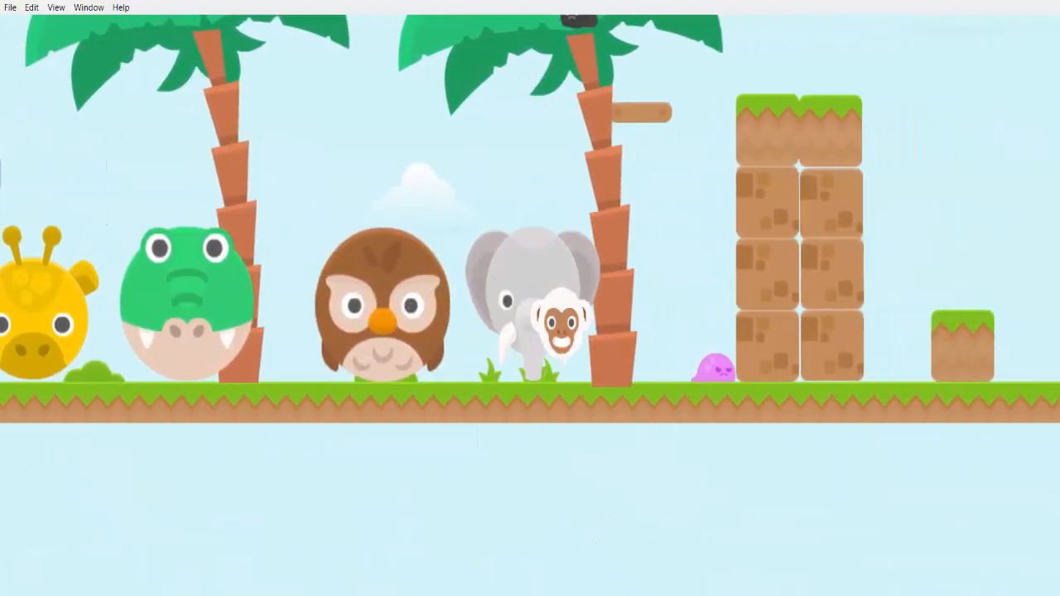
{"action": "key", "text": "Left"}
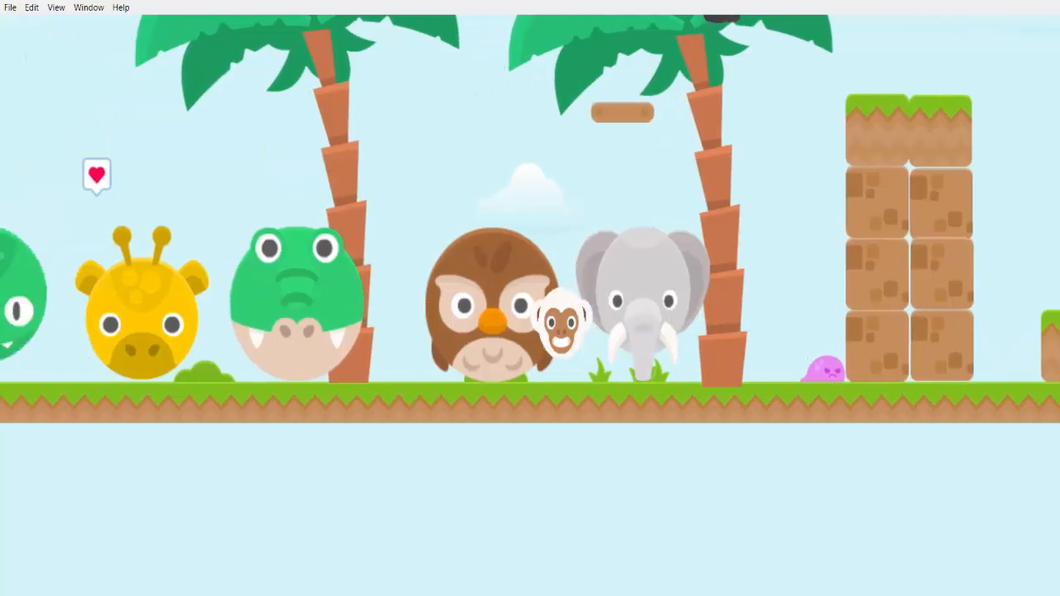
{"action": "key", "text": "Left"}
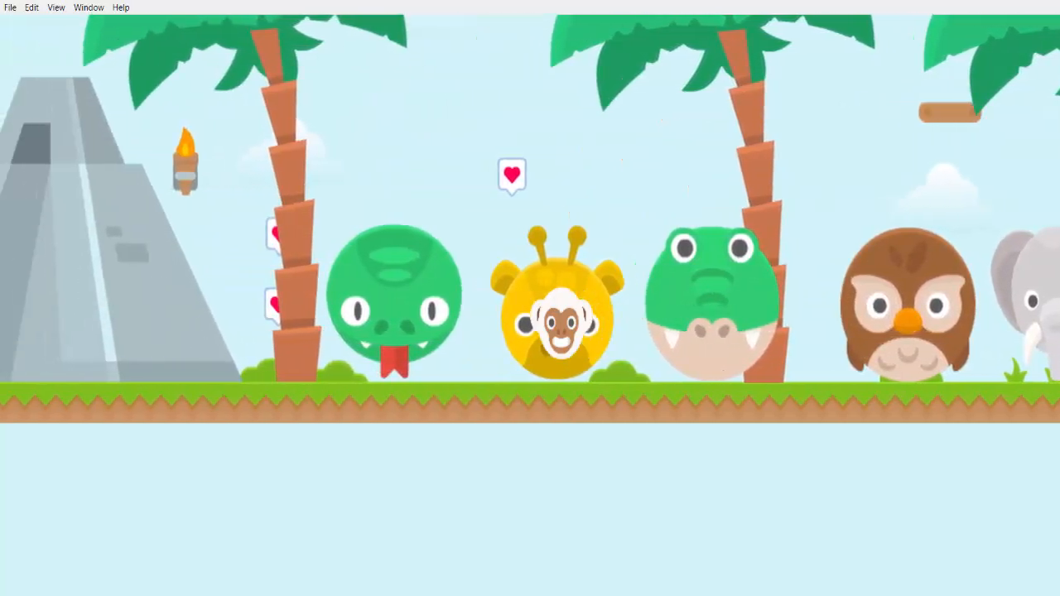